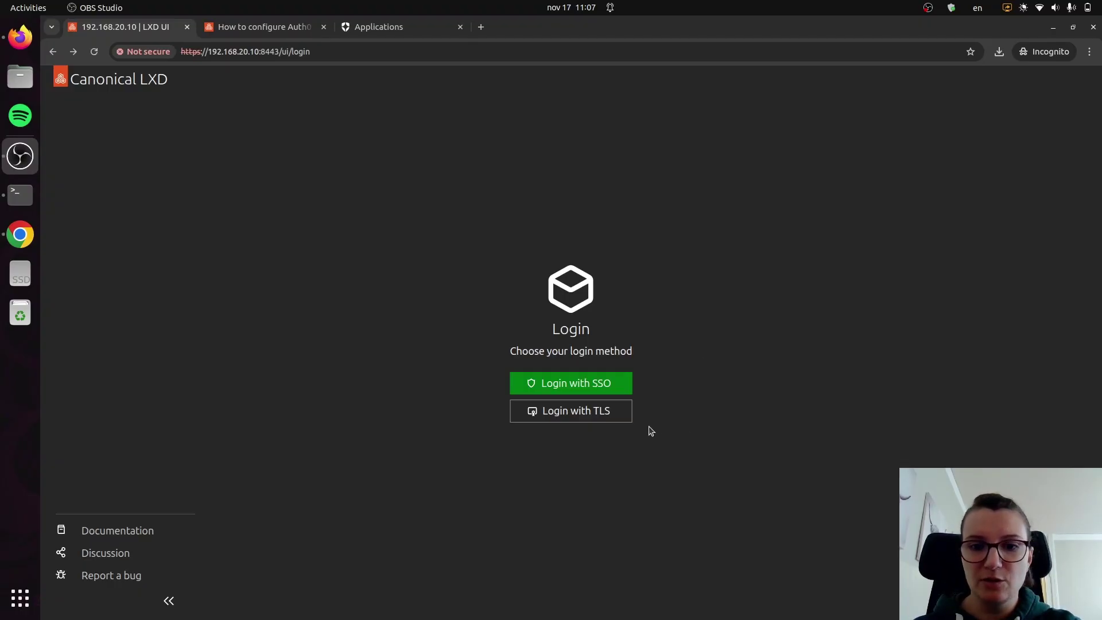
# Choose TLS login and generate an unprotected browser certificate, lxd-ui-192.168.20.10.pfx, for download.
pyautogui.click(572, 411)
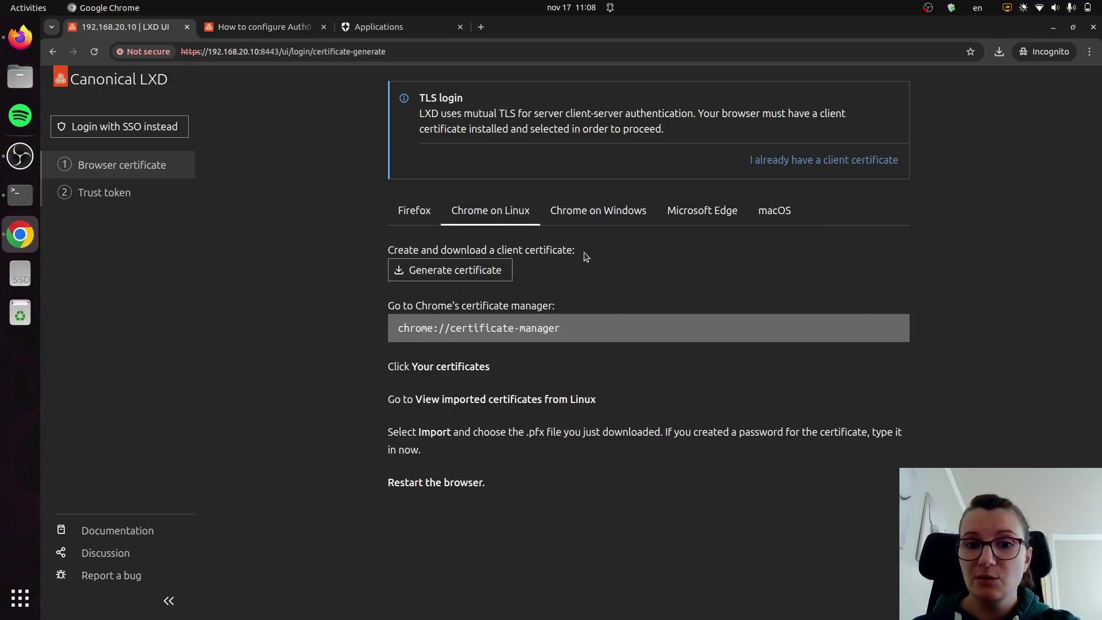
pyautogui.click(447, 271)
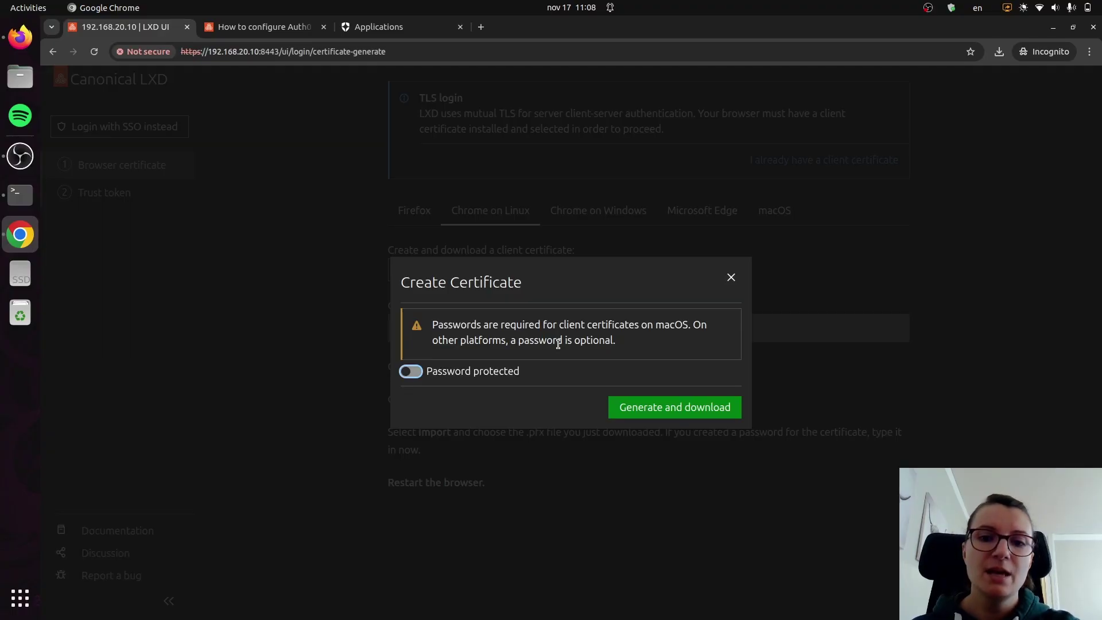
pyautogui.click(638, 409)
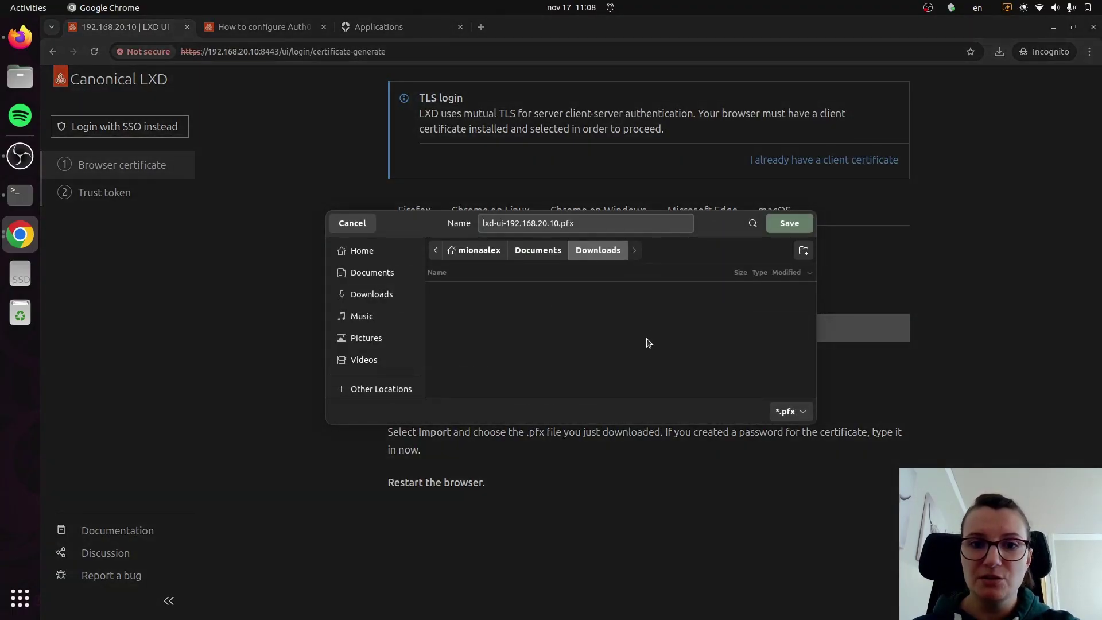
# Save lxd-ui-192.168.20.10.pfx to Downloads and open chrome://certificate-manager in a new tab.
pyautogui.click(789, 223)
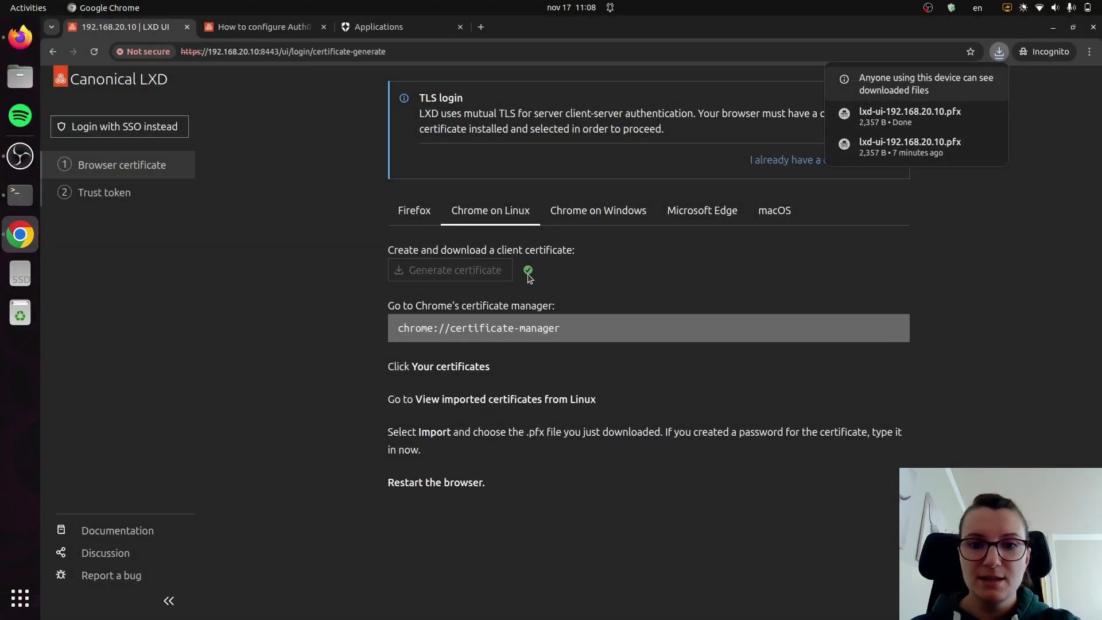
pyautogui.doubleClick(479, 327)
pyautogui.tripleClick(479, 327)
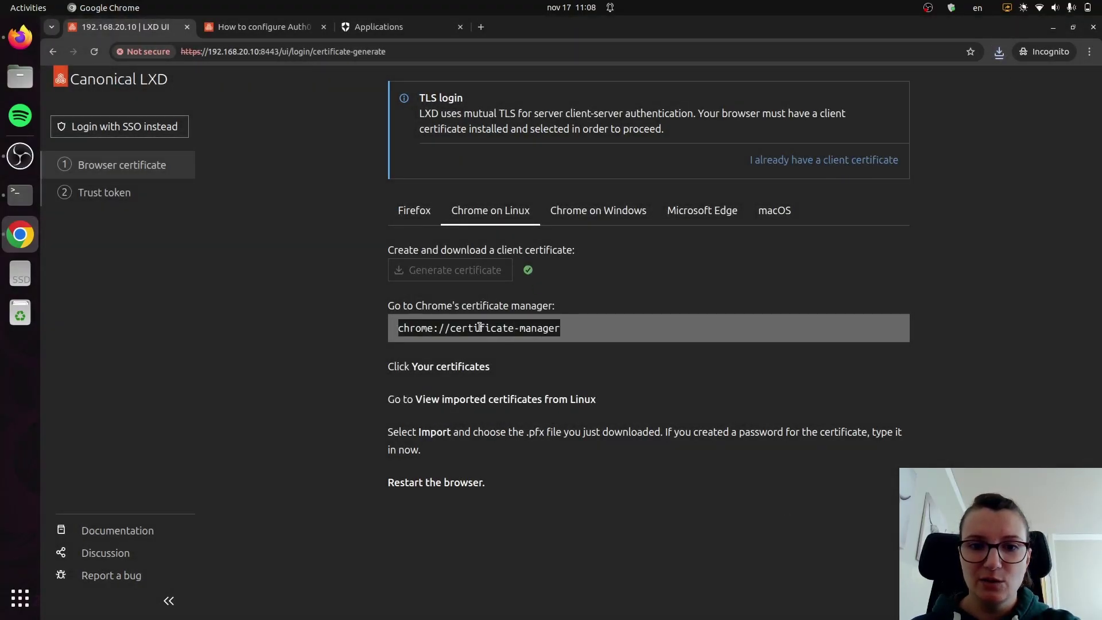
pyautogui.rightClick(479, 327)
pyautogui.click(486, 342)
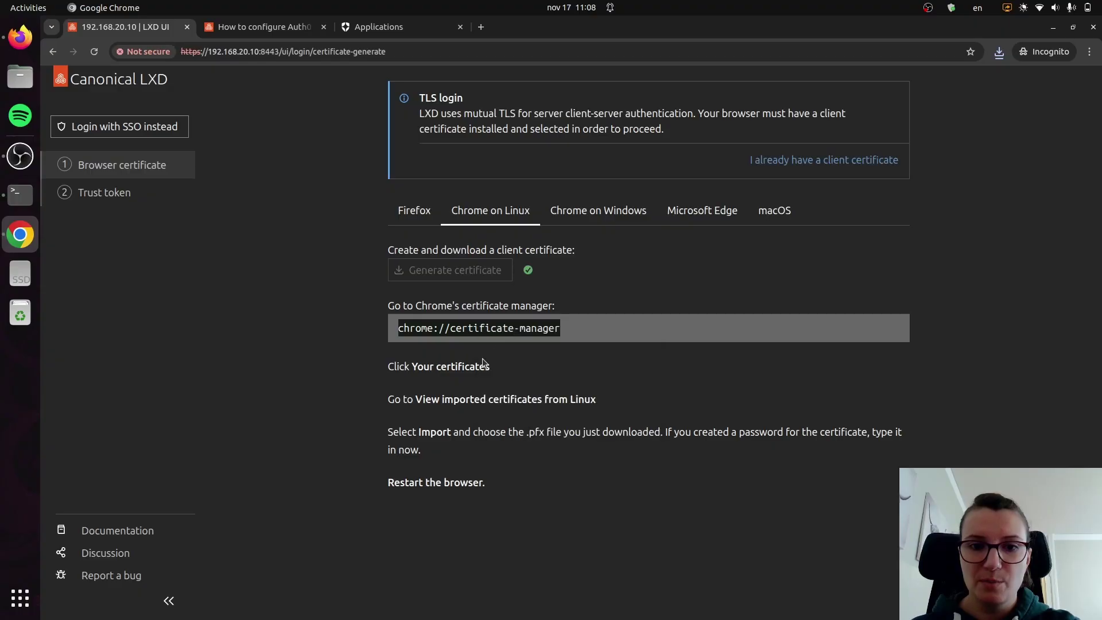
pyautogui.click(481, 27)
pyautogui.rightClick(363, 50)
pyautogui.click(423, 147)
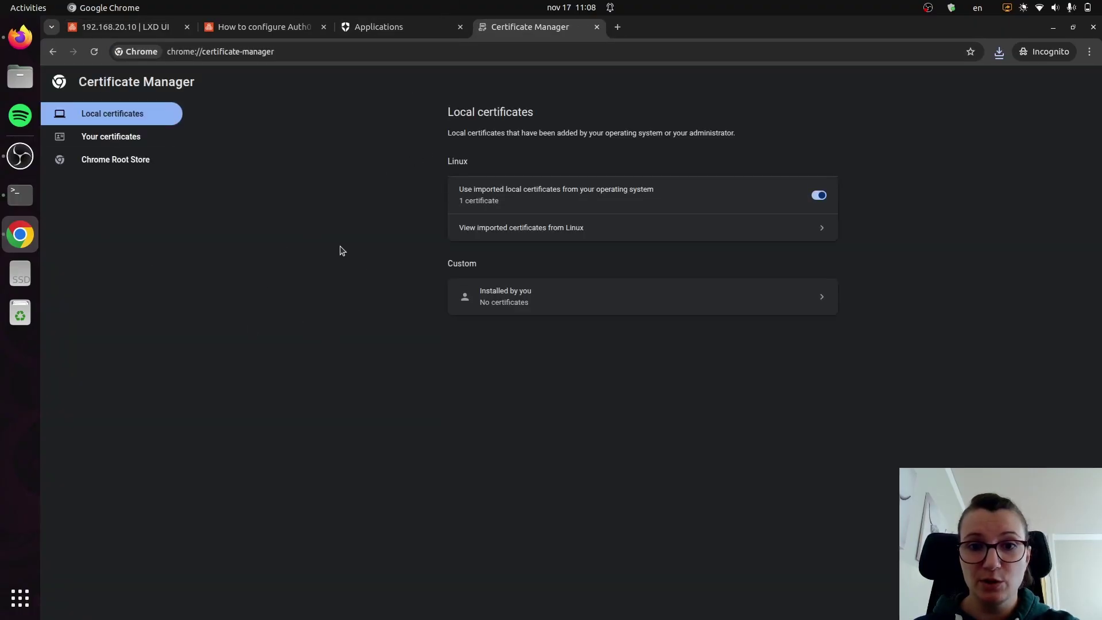
# Import the lxd-ui .pfx under Your certificates > Linux with an empty password.
pyautogui.click(118, 144)
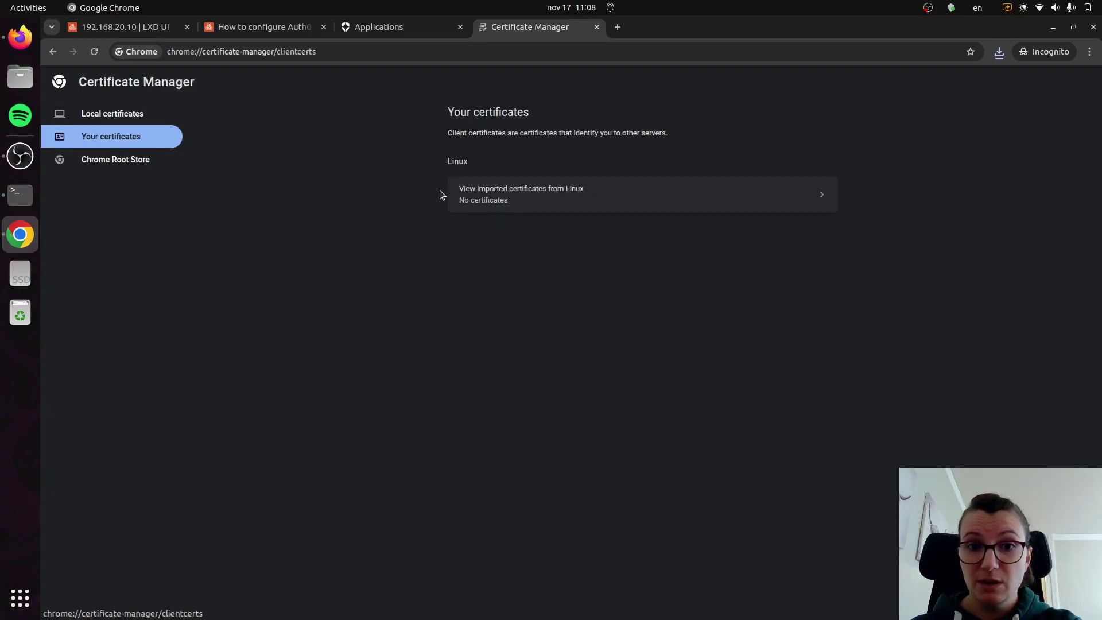
pyautogui.click(567, 199)
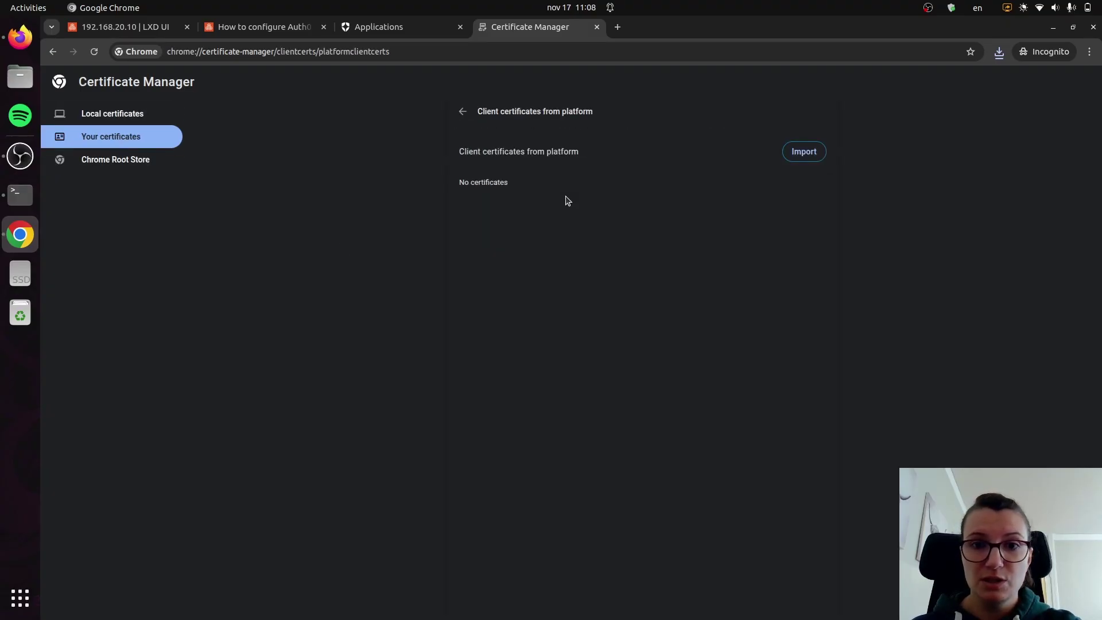
pyautogui.click(802, 151)
pyautogui.click(468, 262)
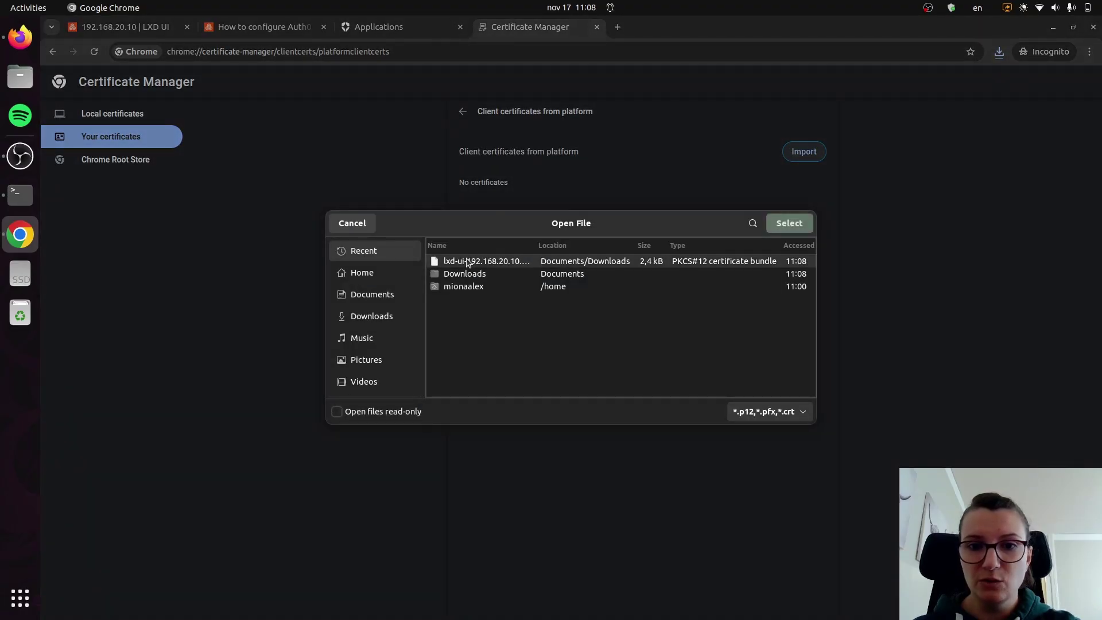
pyautogui.click(787, 224)
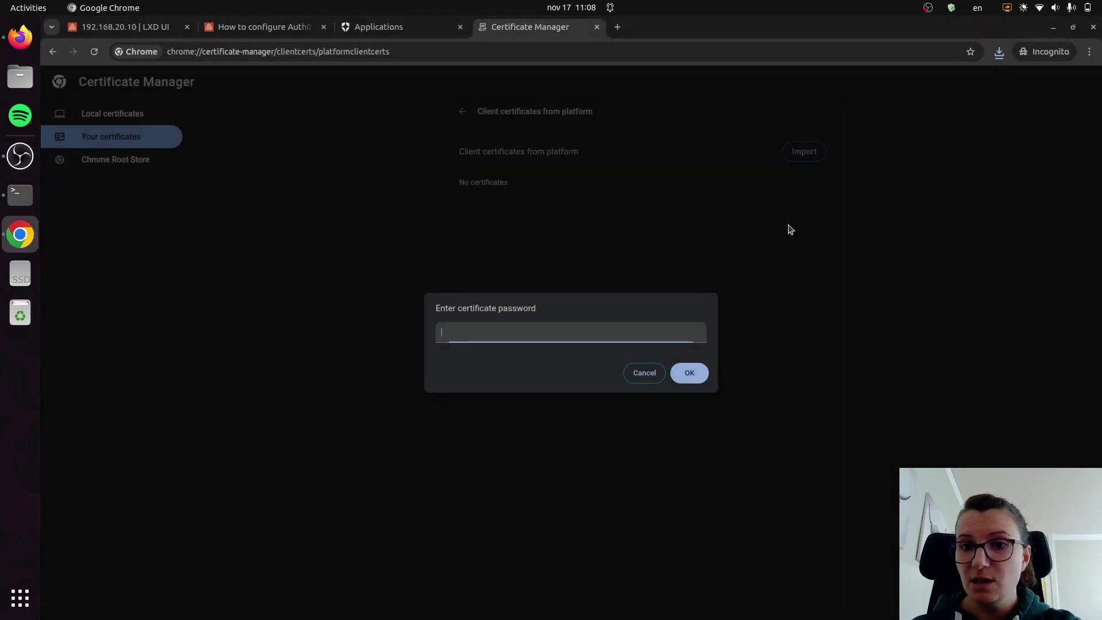
pyautogui.click(689, 372)
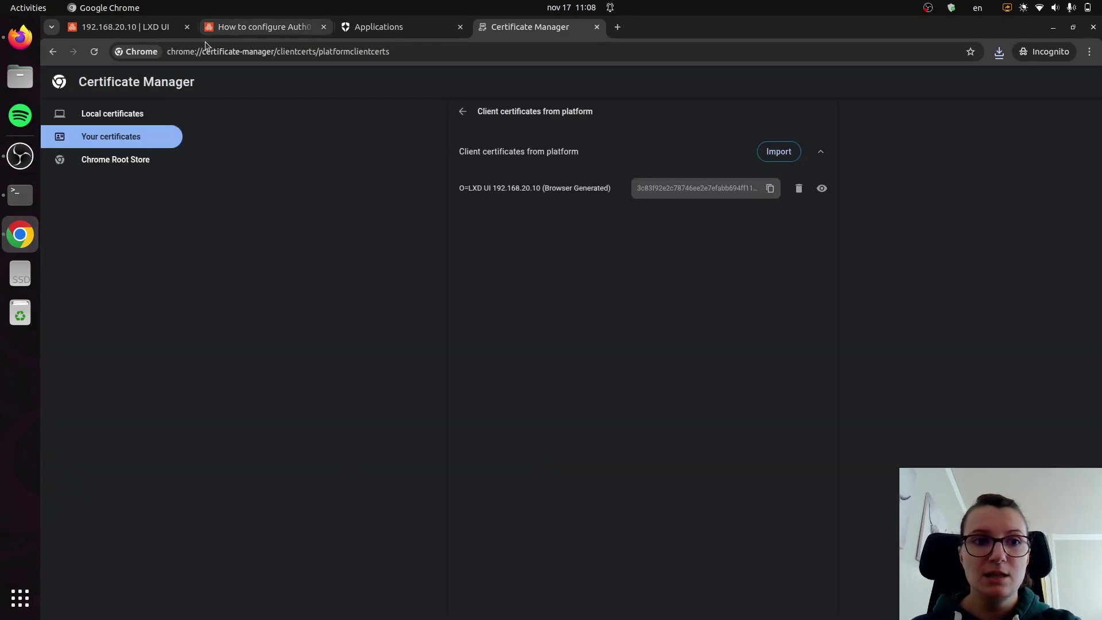
pyautogui.click(139, 26)
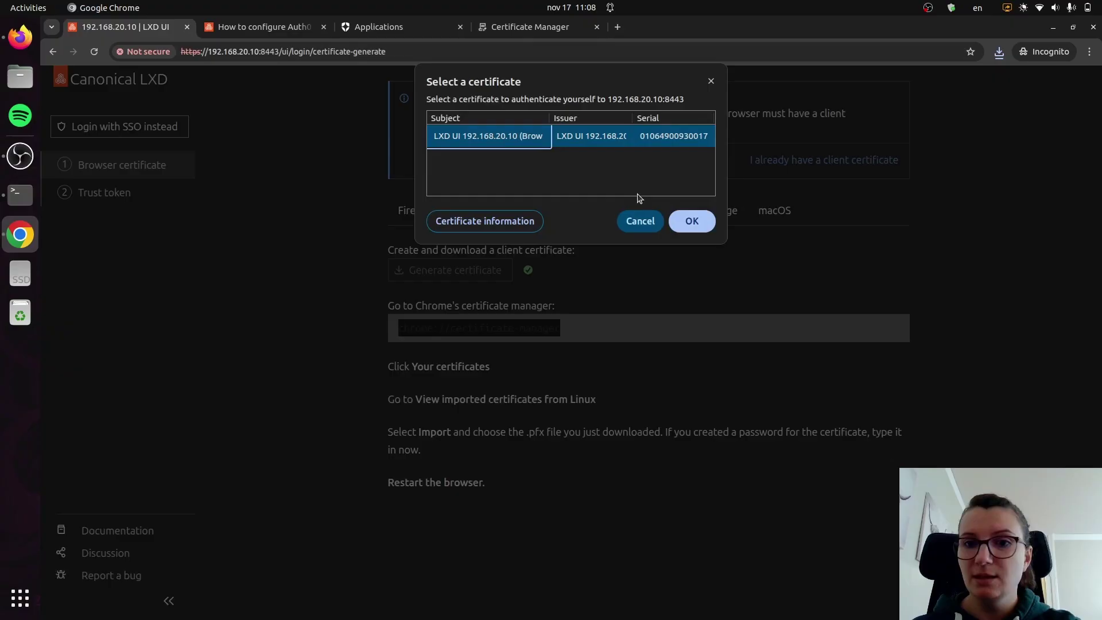
# Authenticate with the imported certificate, skip to step 2, and copy the lxc identity-creation command.
pyautogui.click(693, 221)
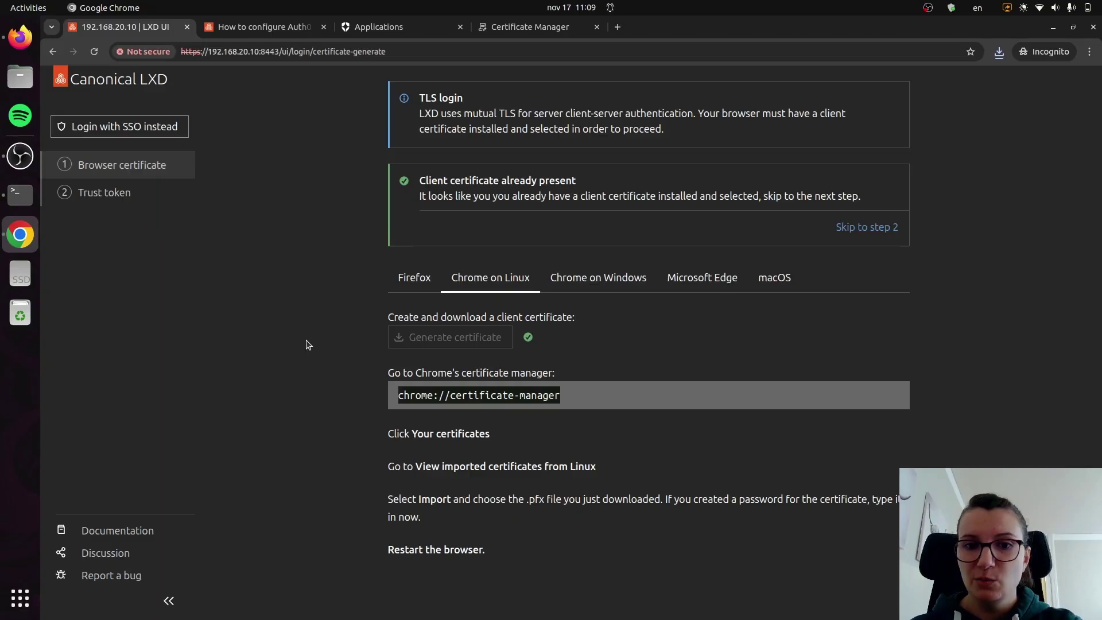
pyautogui.click(866, 228)
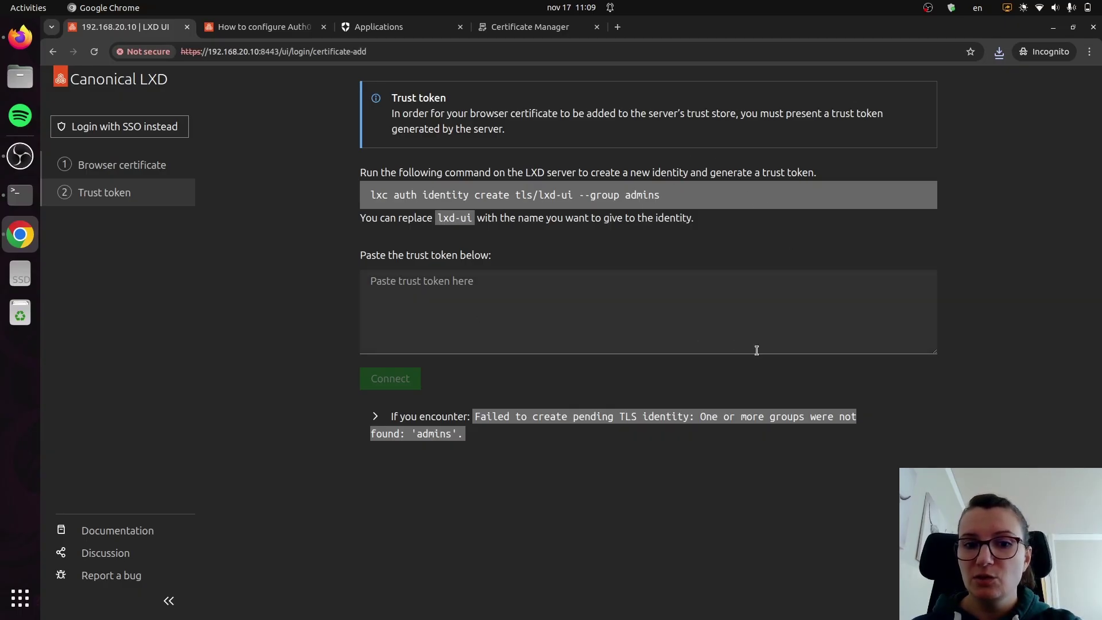
pyautogui.tripleClick(510, 195)
pyautogui.rightClick(509, 198)
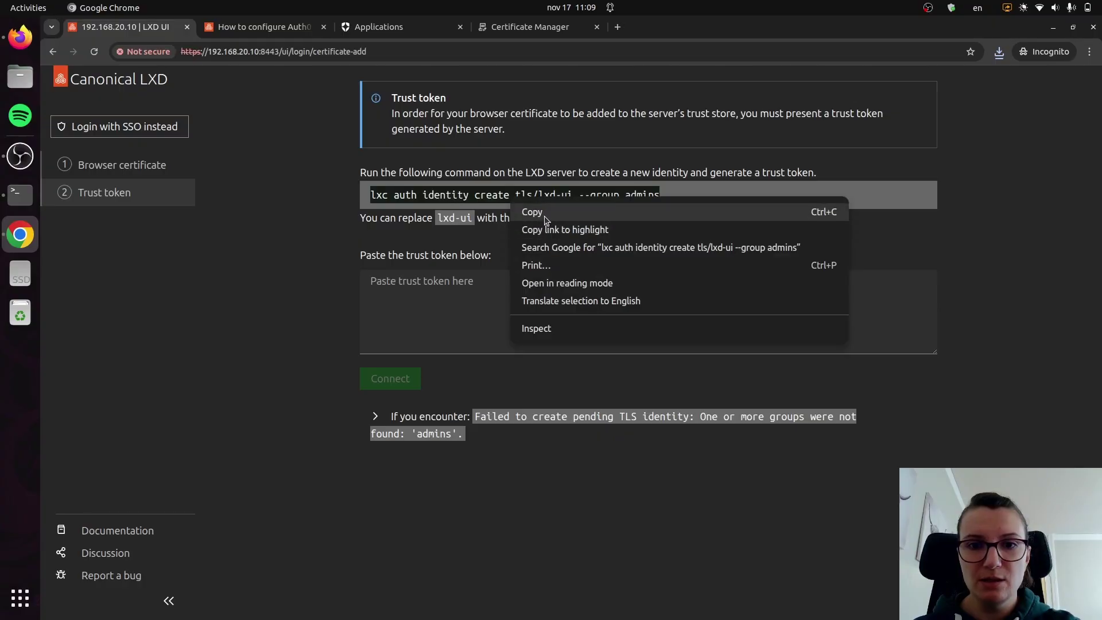
pyautogui.click(544, 212)
# Run lxc auth identity create tls/lxd-ui --group admins and copy the printed pending token.
pyautogui.click(22, 194)
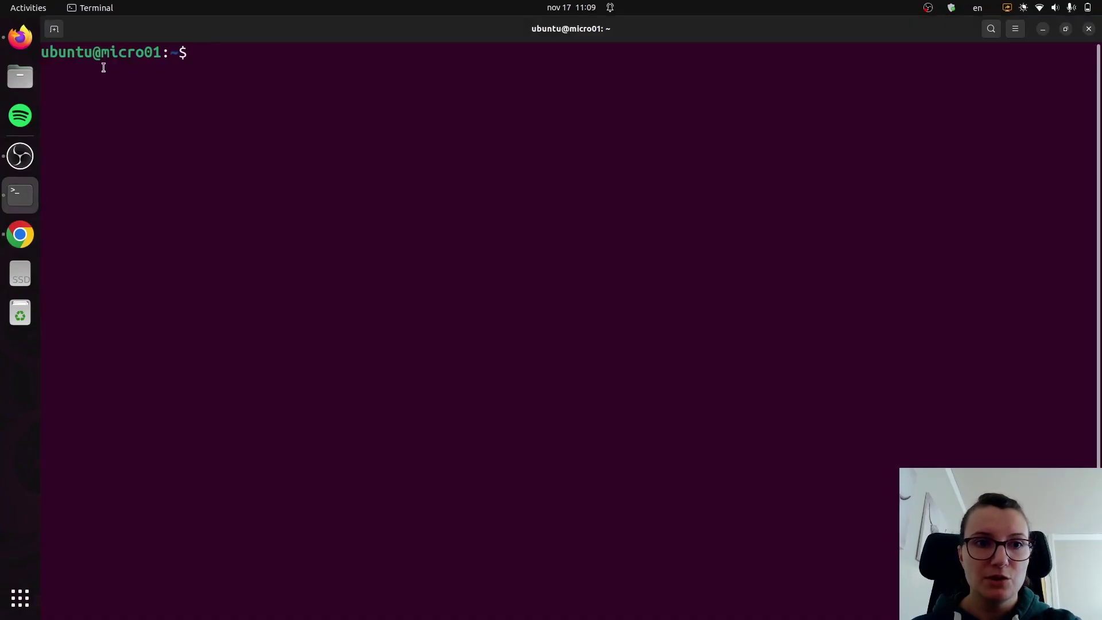
pyautogui.rightClick(247, 52)
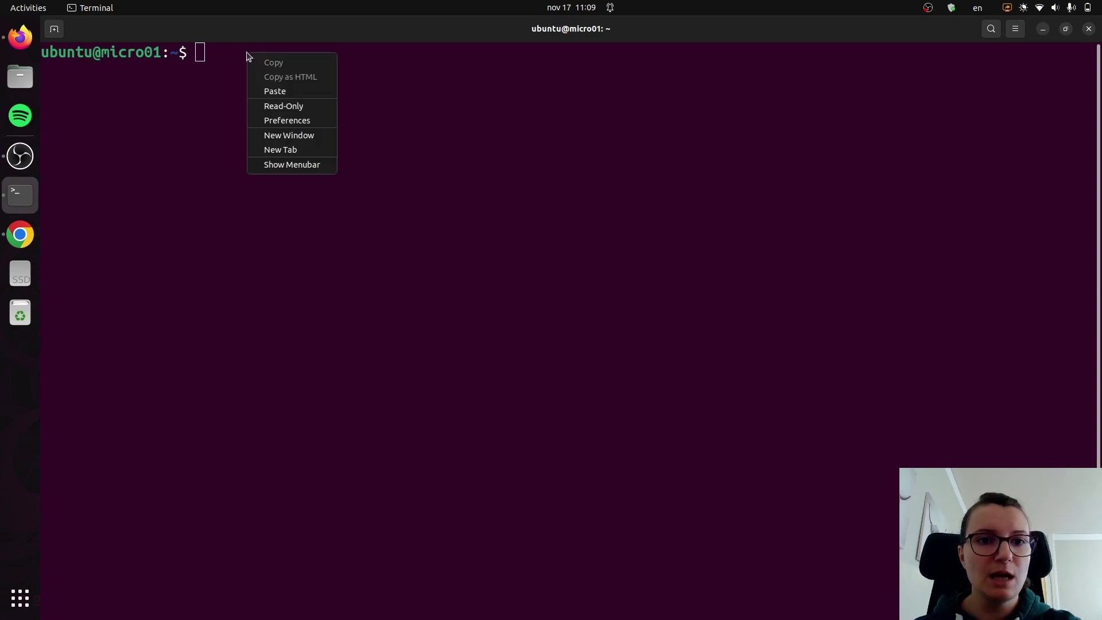
pyautogui.click(279, 90)
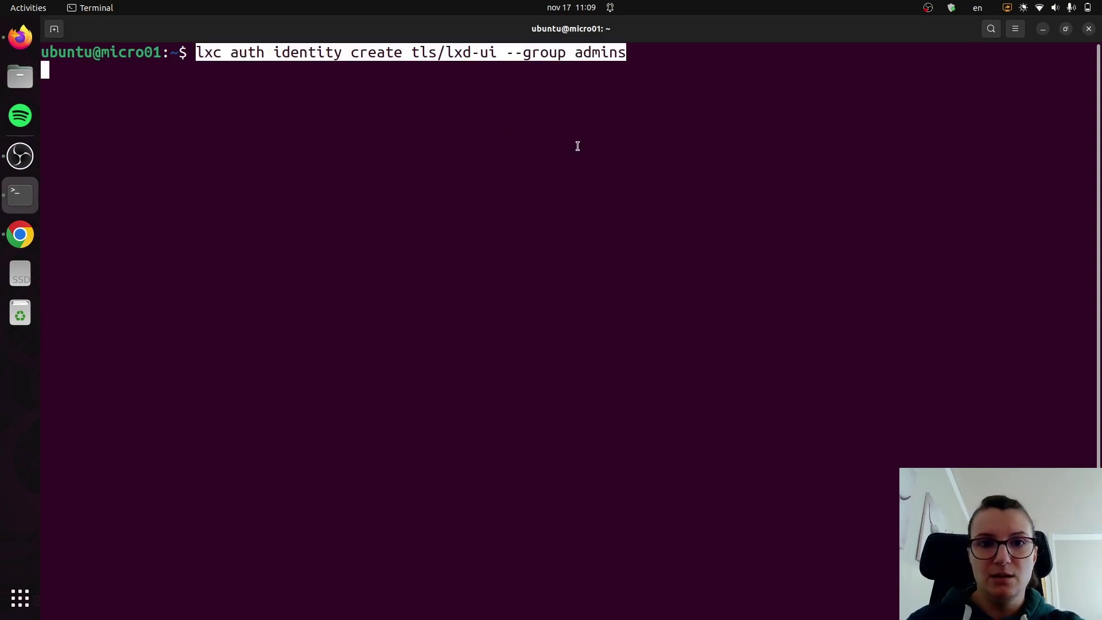
pyautogui.press('Return')
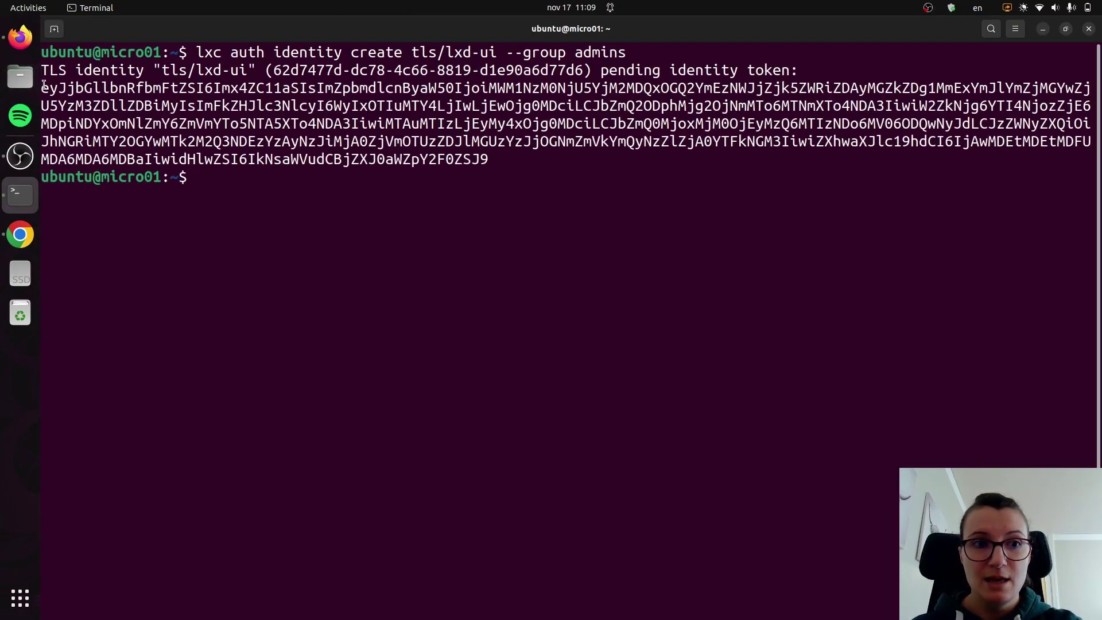
pyautogui.moveTo(41, 88); pyautogui.dragTo(487, 159)
pyautogui.rightClick(451, 148)
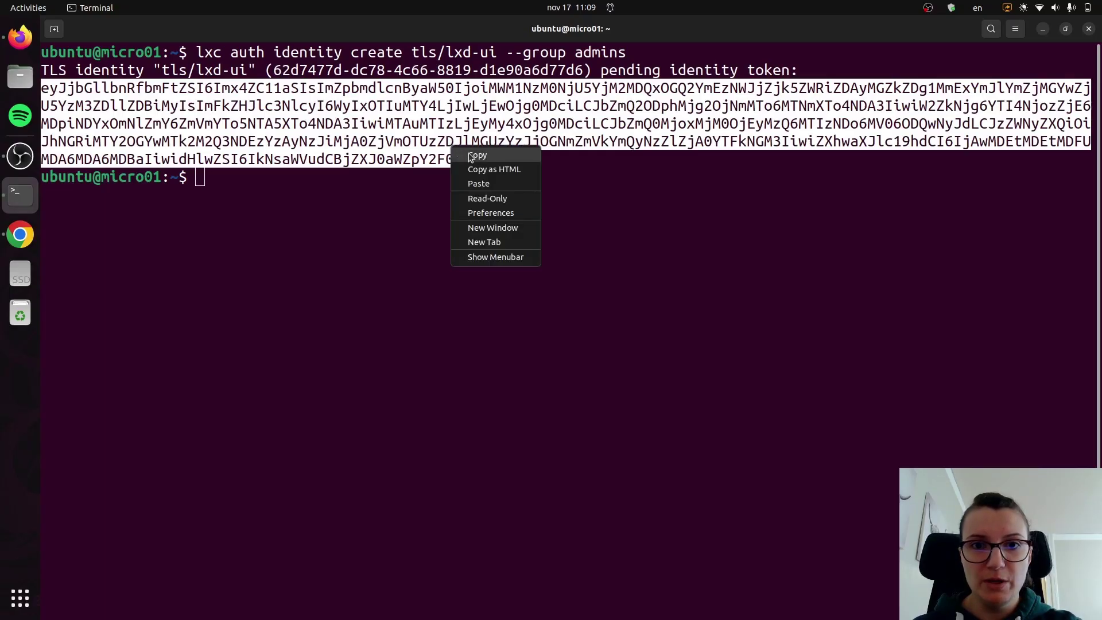
pyautogui.click(477, 155)
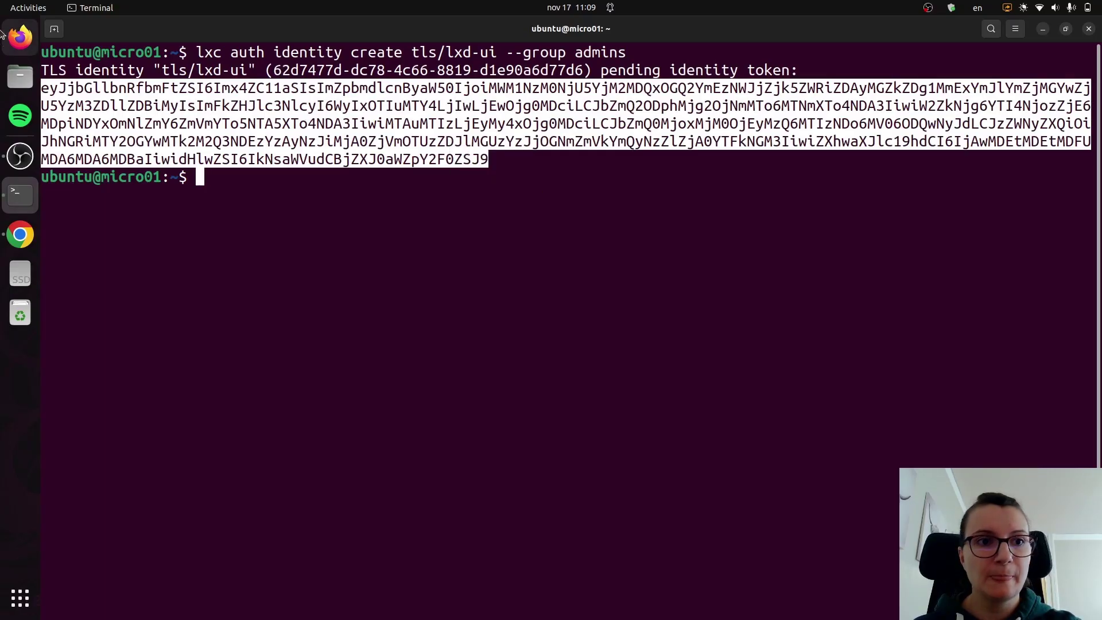
# Paste the copied identity token into the trust token box and connect.
pyautogui.click(23, 235)
pyautogui.click(412, 294)
pyautogui.rightClick(406, 294)
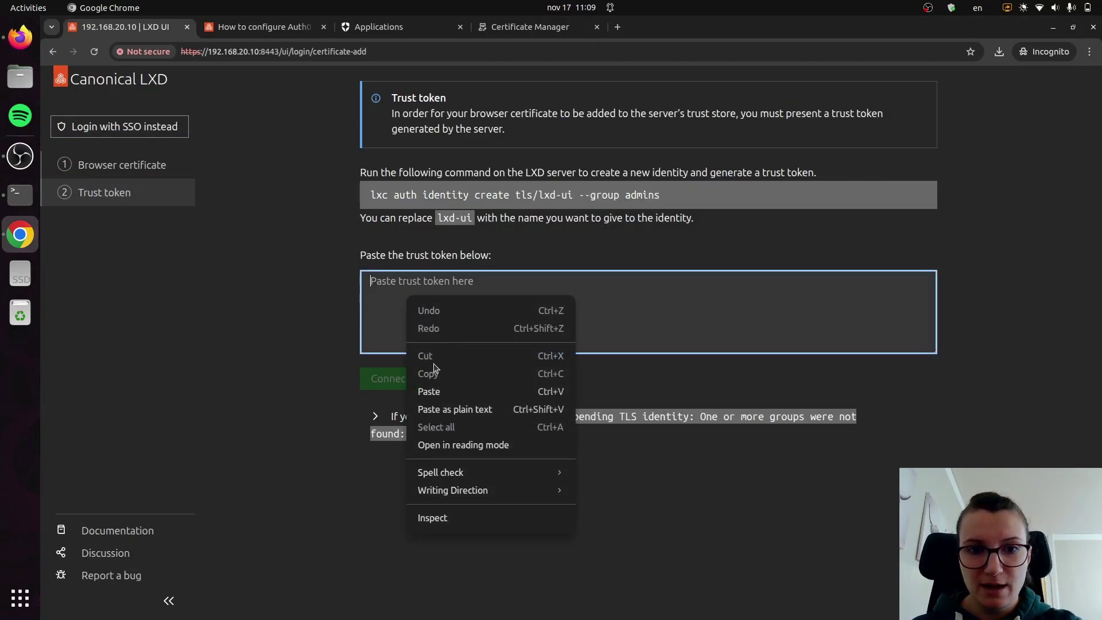
pyautogui.click(438, 383)
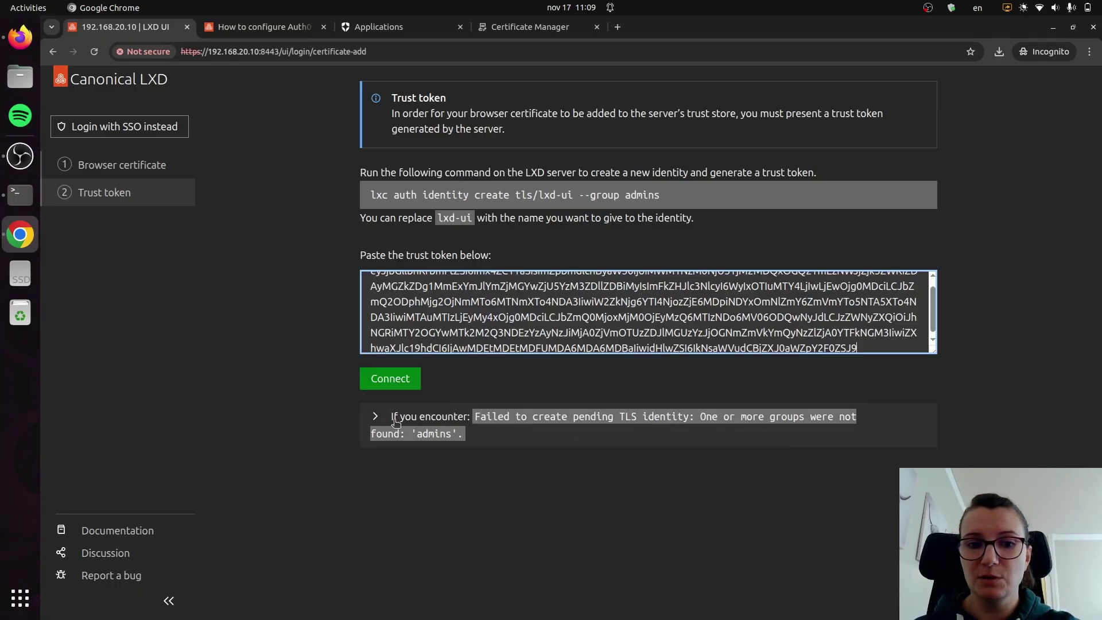
pyautogui.click(375, 417)
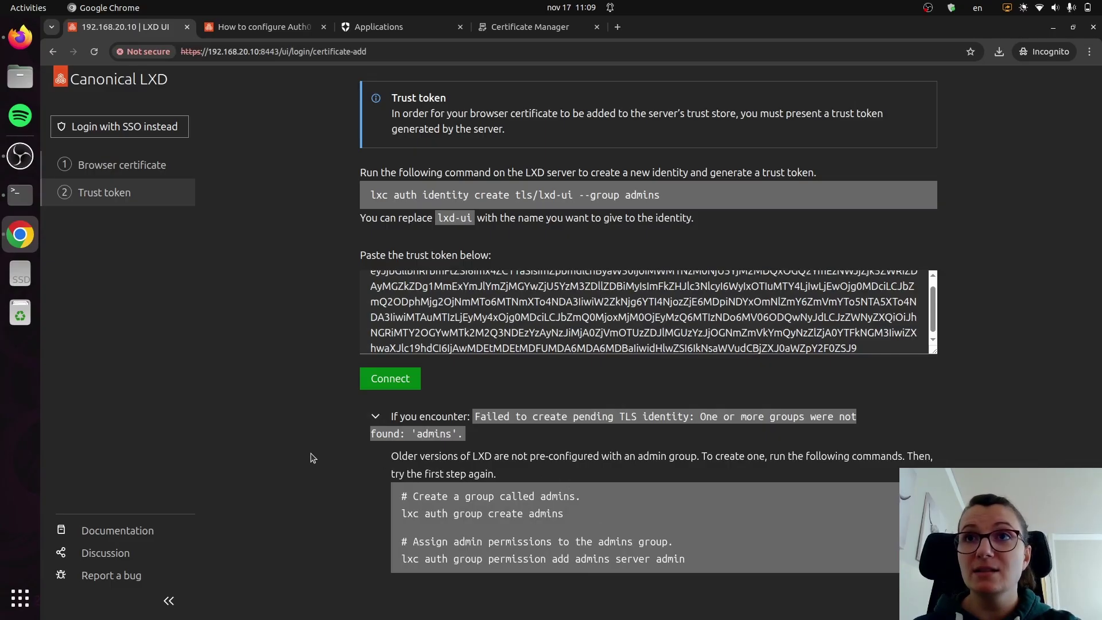
pyautogui.click(397, 383)
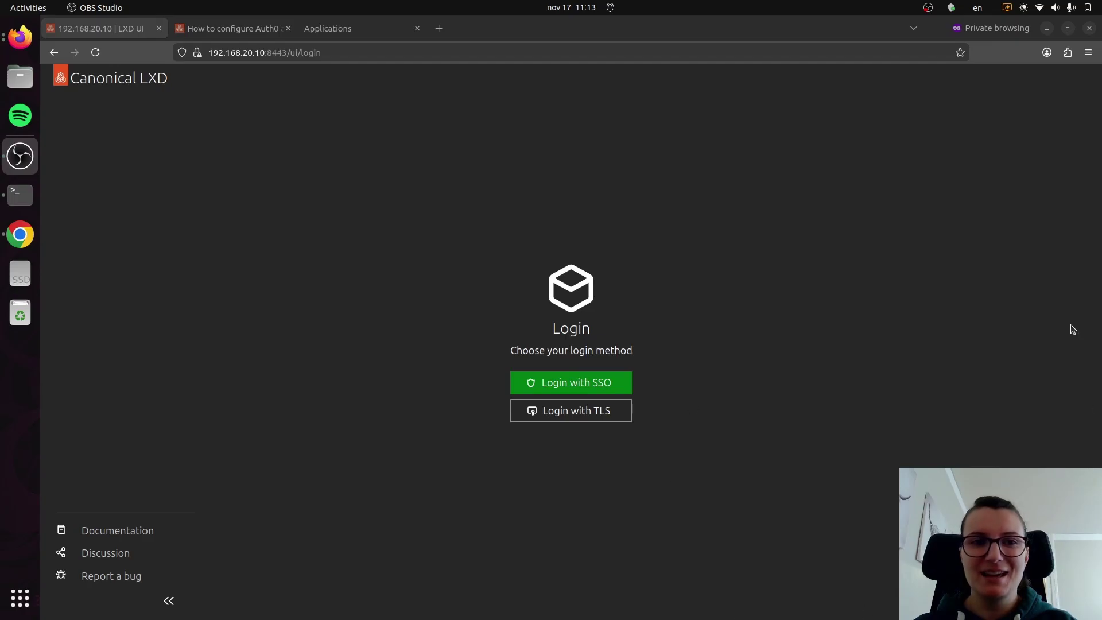
# Open the 'How to configure Auth0' guide, accept trackers, and read the callback, grant and oidc steps.
pyautogui.click(235, 32)
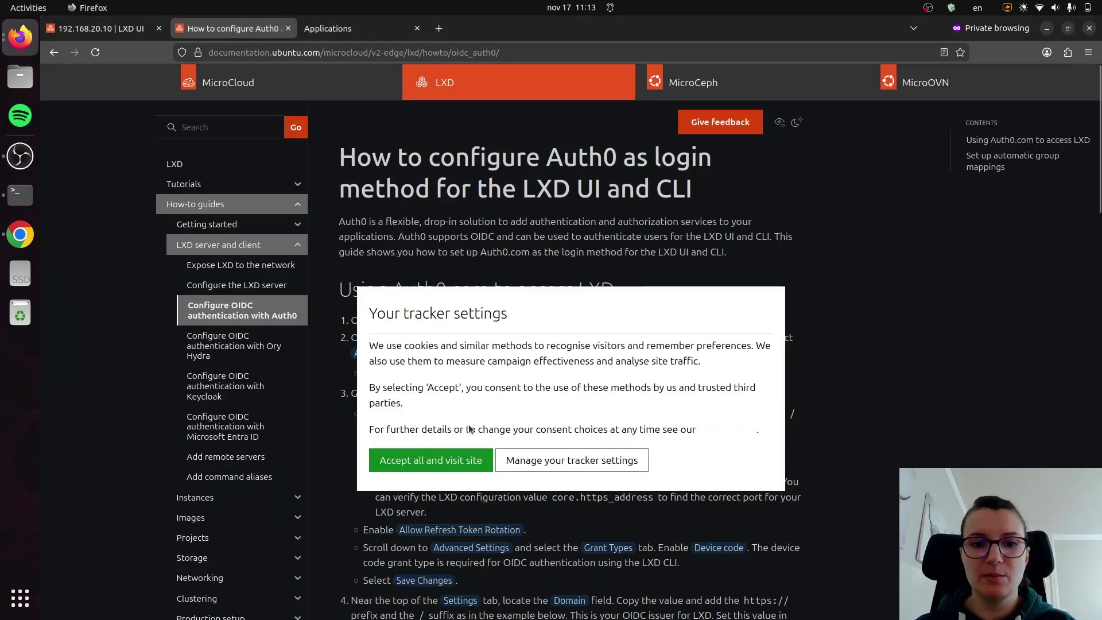
pyautogui.click(401, 463)
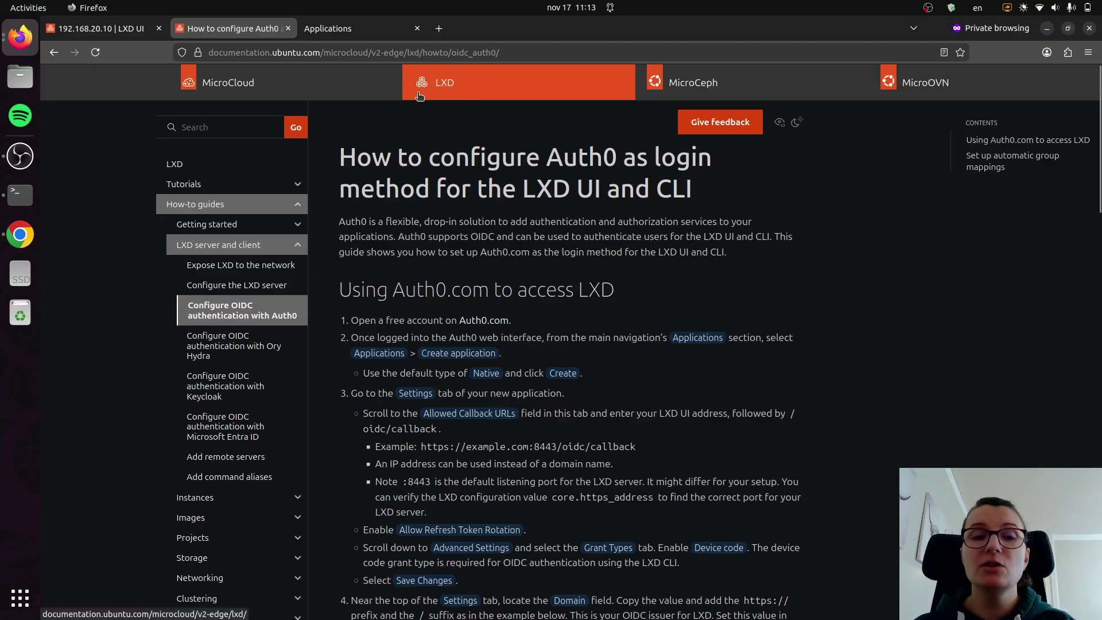
pyautogui.scroll(-1, 216, 248)
pyautogui.scroll(-1, 216, 248)
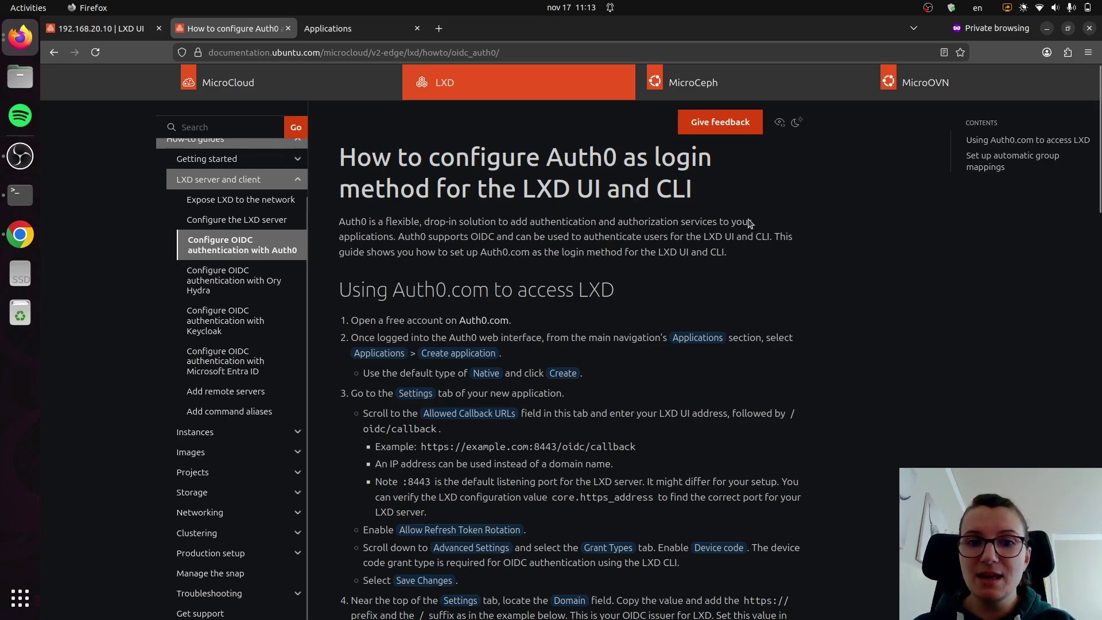
pyautogui.scroll(-3, 436, 146)
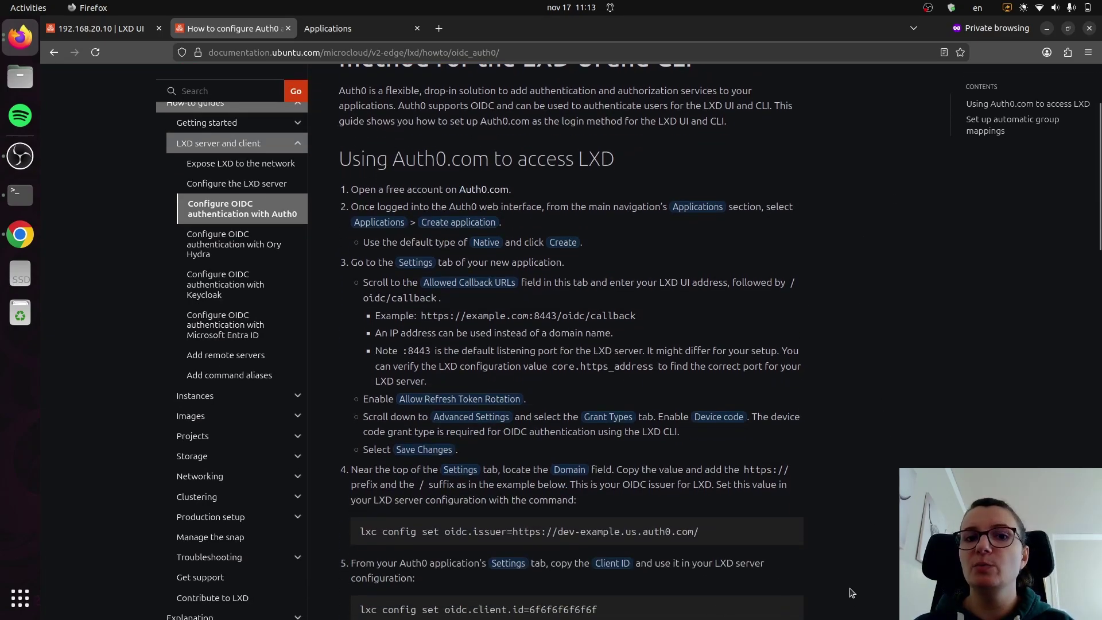
pyautogui.scroll(-2, 828, 475)
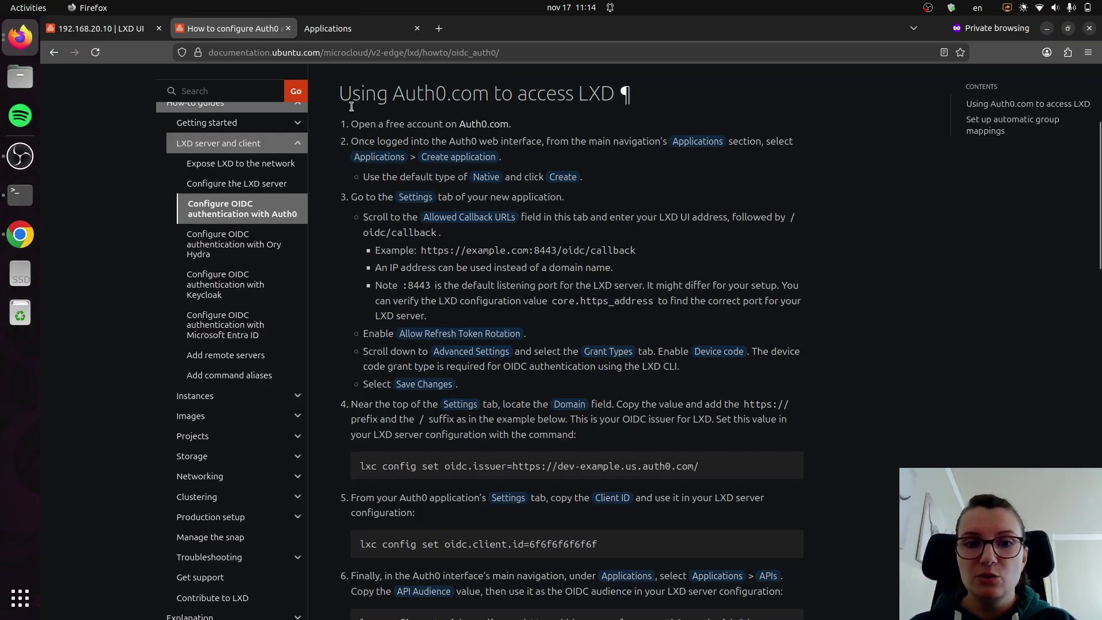
pyautogui.scroll(-1, 555, 253)
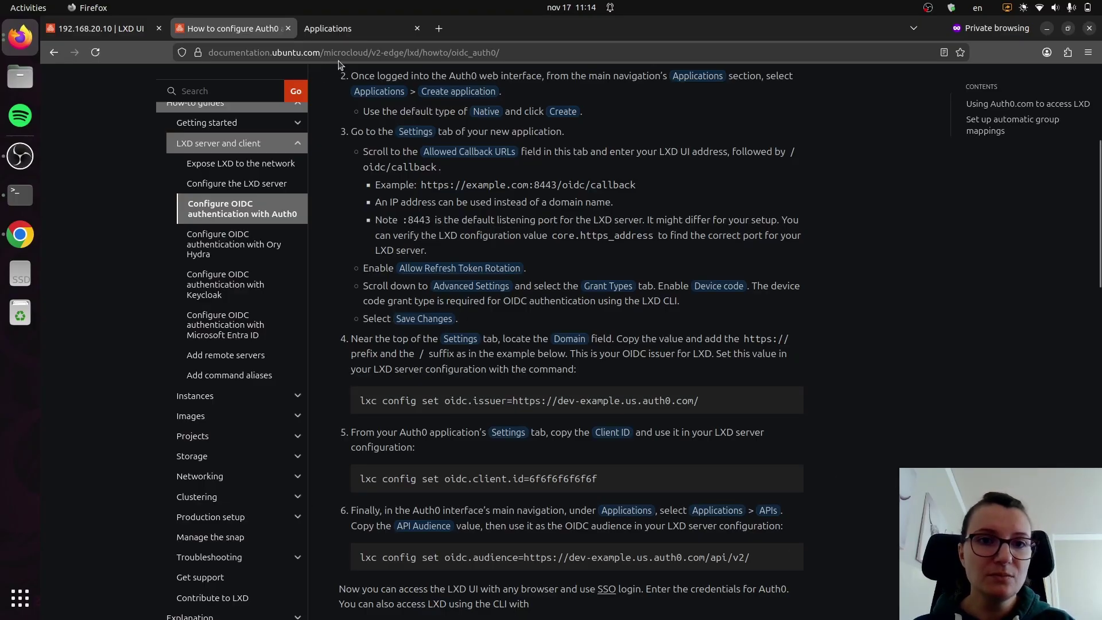
pyautogui.click(337, 33)
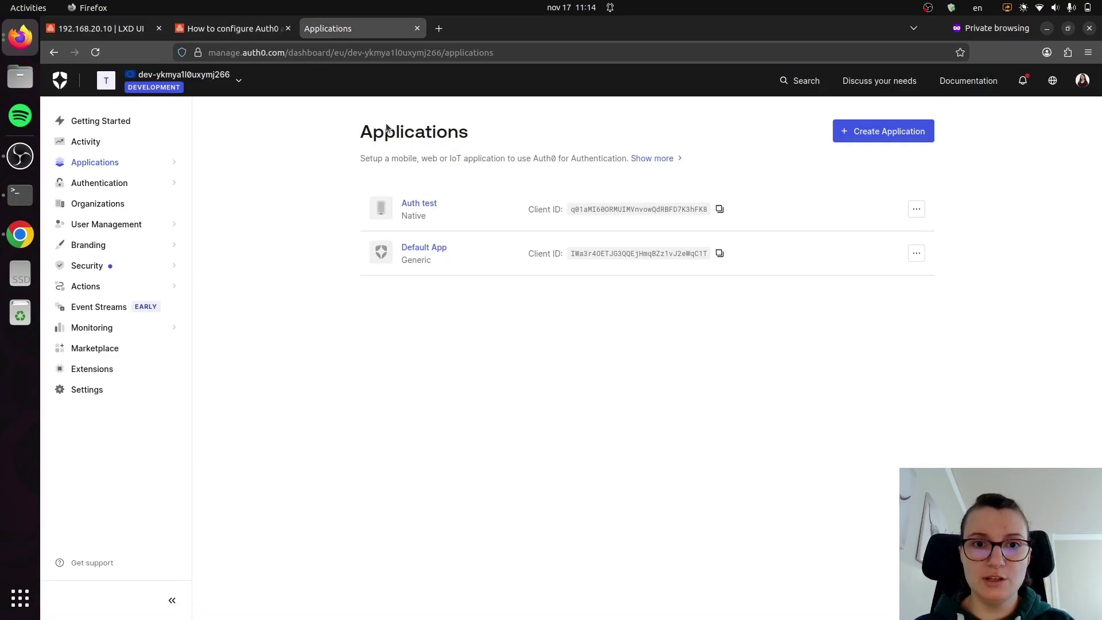
pyautogui.click(434, 205)
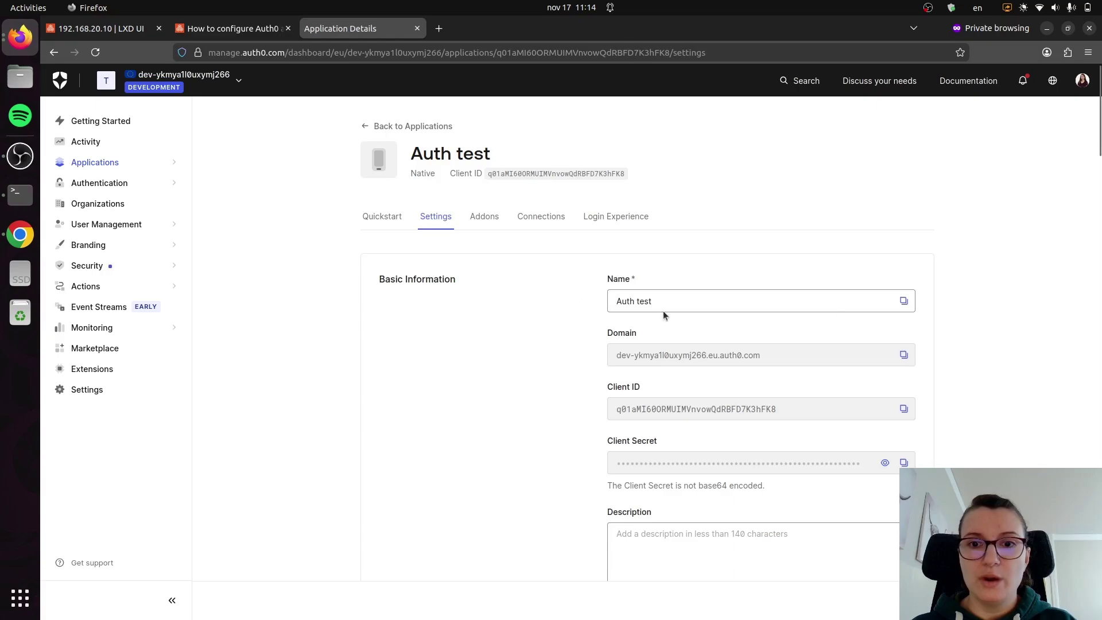
pyautogui.scroll(-2, 1090, 294)
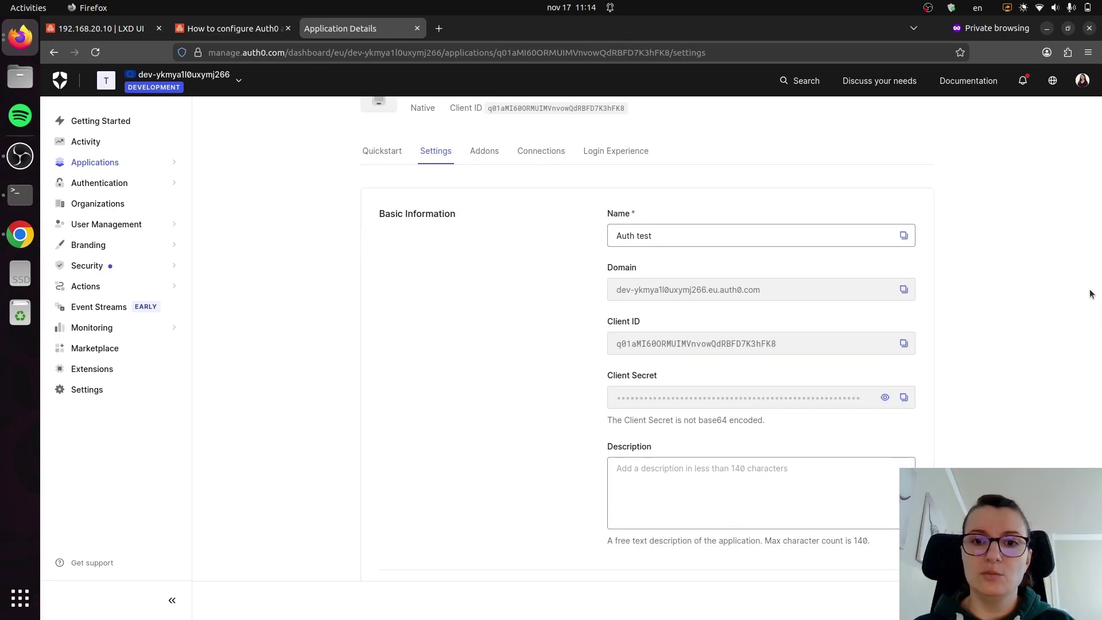
pyautogui.click(232, 28)
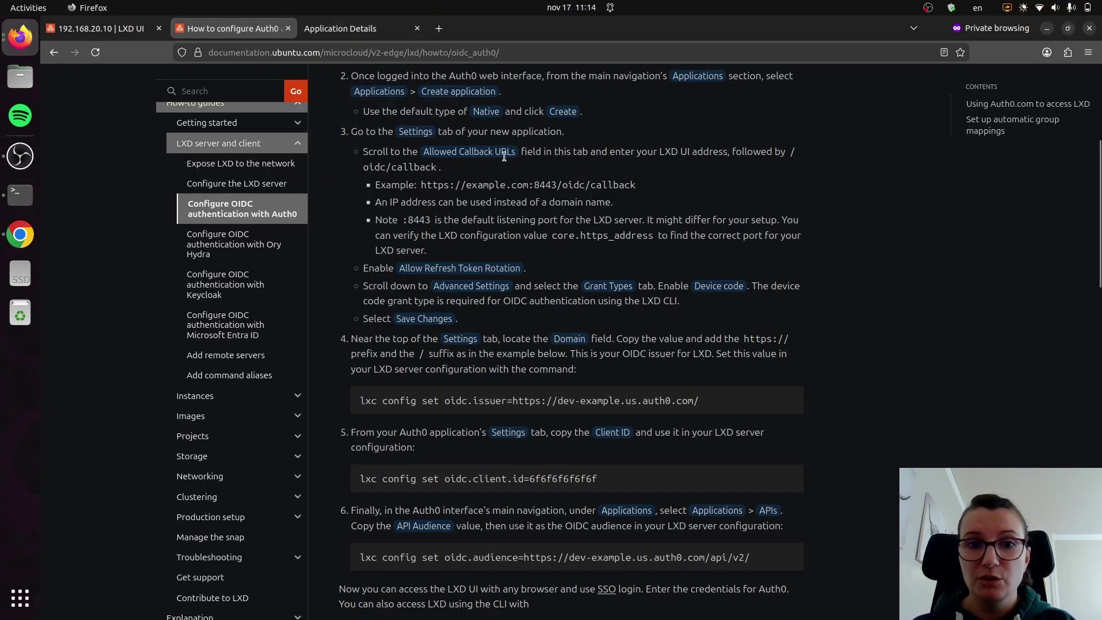
pyautogui.click(366, 28)
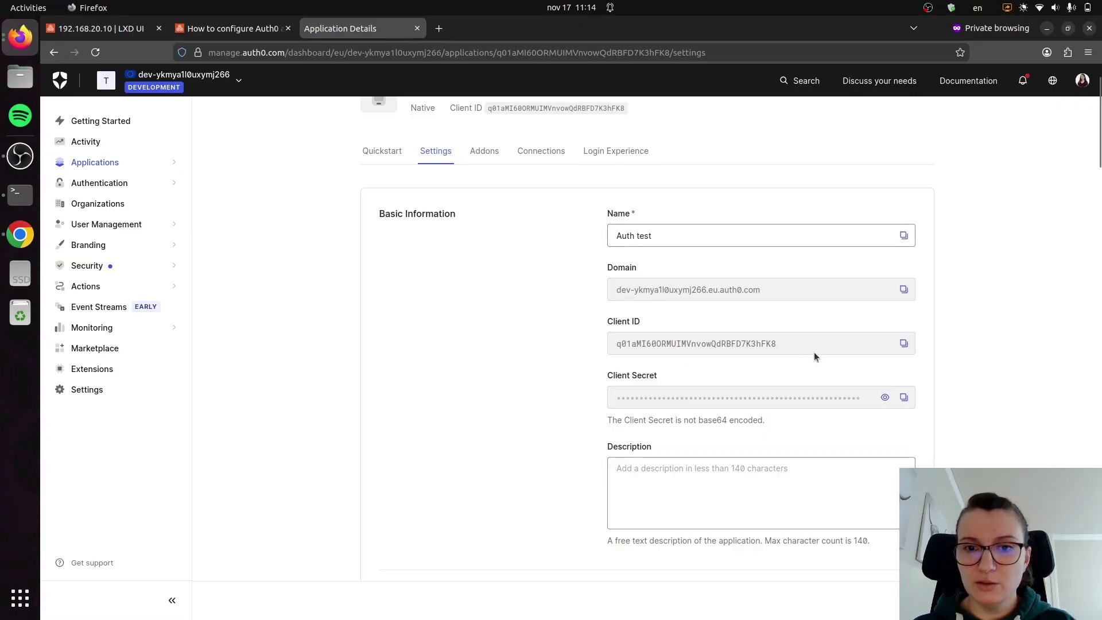
pyautogui.scroll(-3, 746, 323)
pyautogui.scroll(-7, 457, 298)
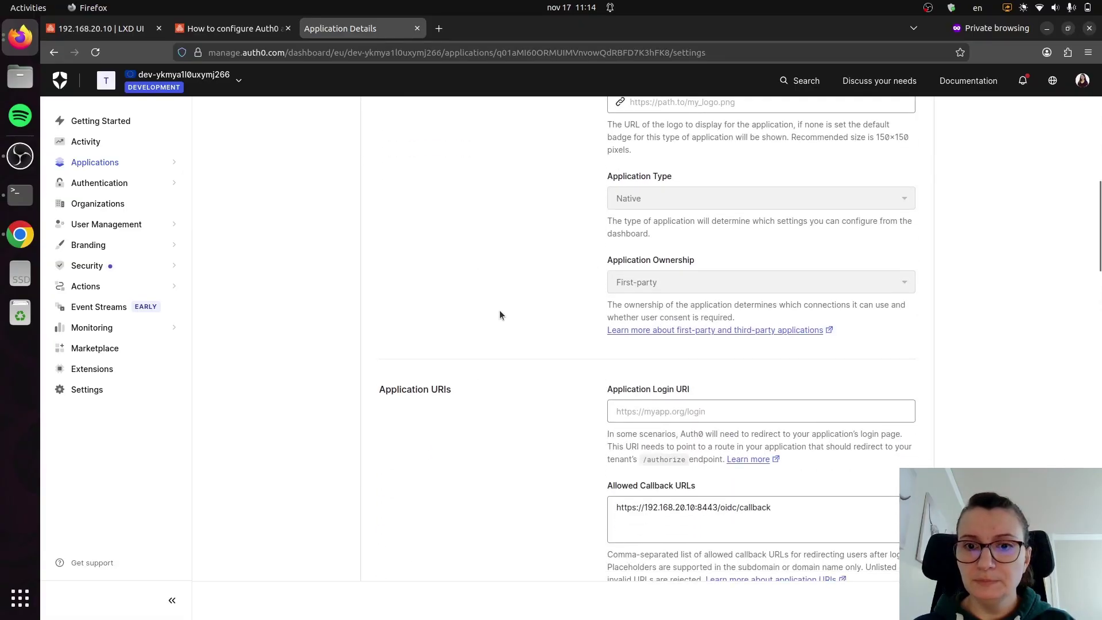
pyautogui.scroll(-5, 589, 318)
pyautogui.moveTo(801, 245); pyautogui.dragTo(537, 243)
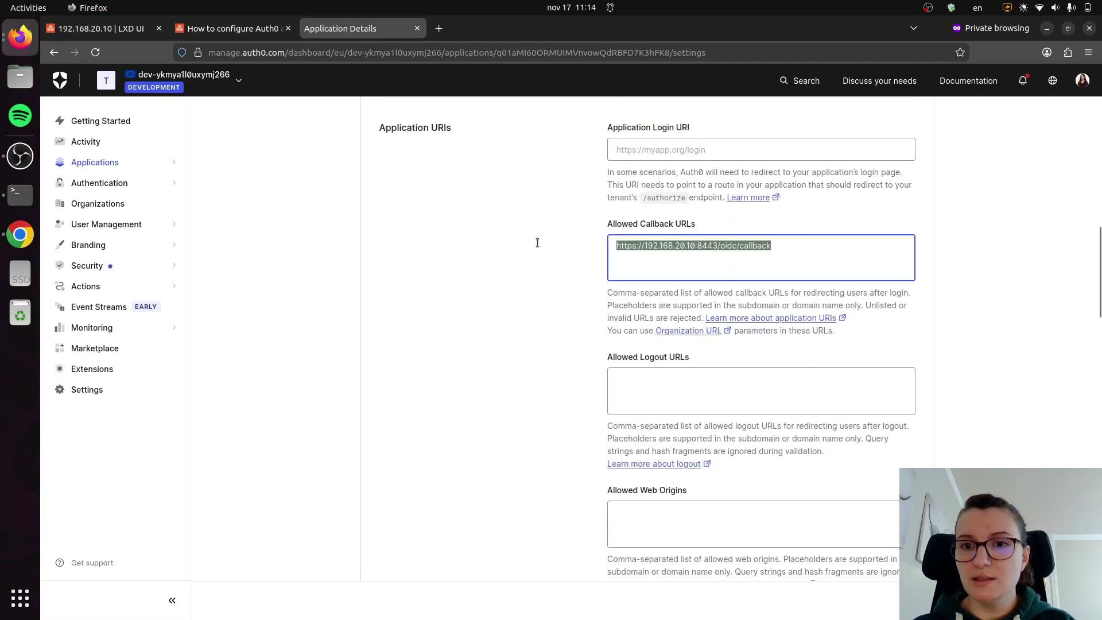
pyautogui.click(666, 269)
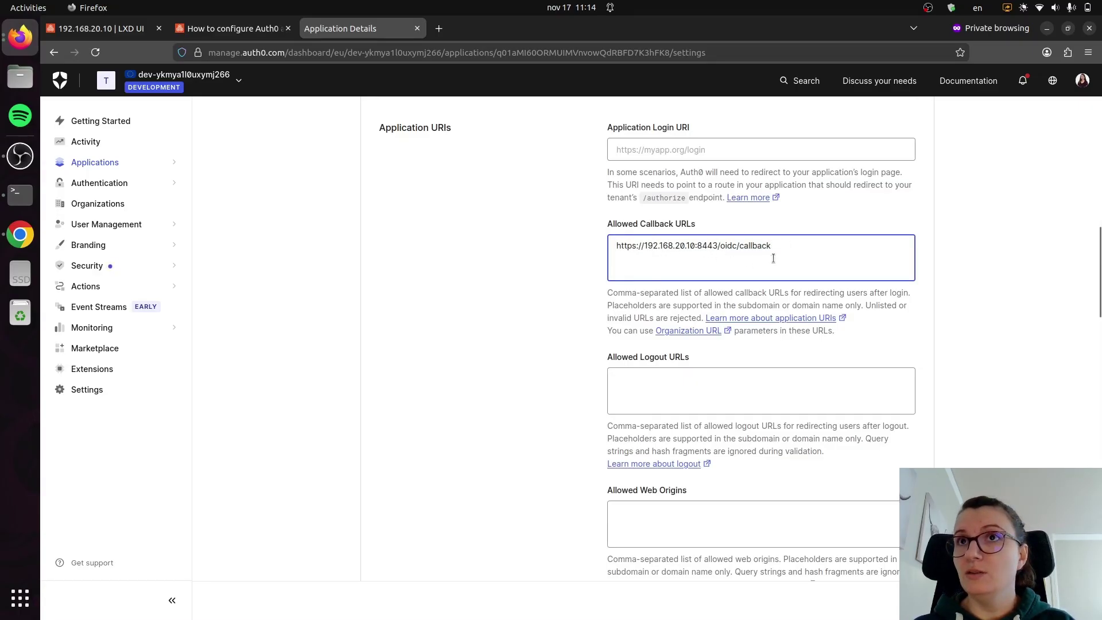
pyautogui.scroll(-20, 516, 344)
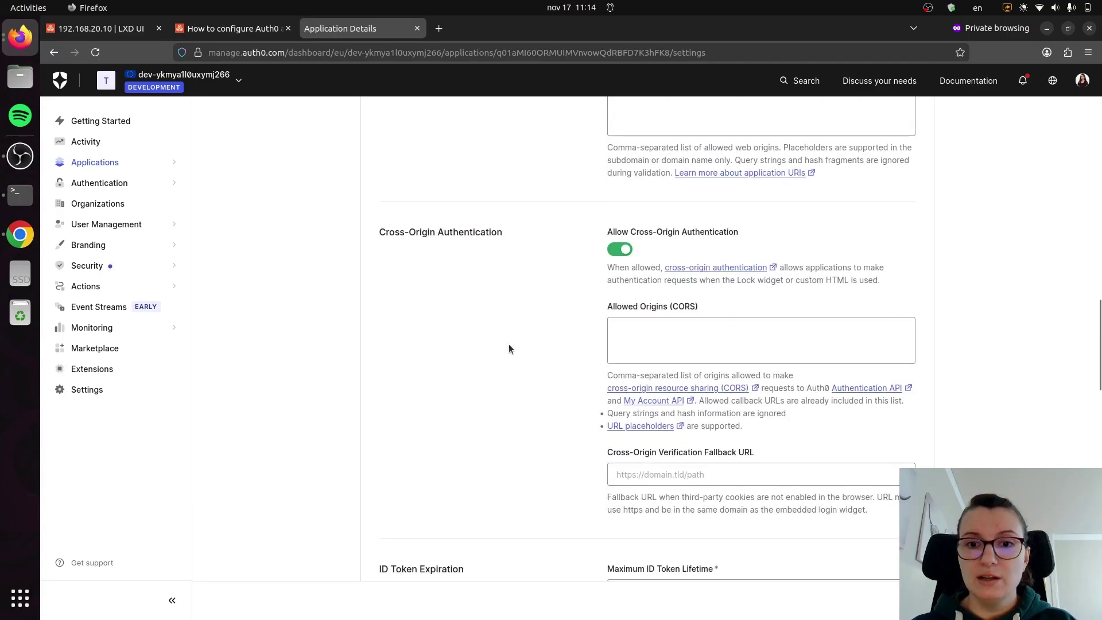
pyautogui.scroll(-9, 511, 341)
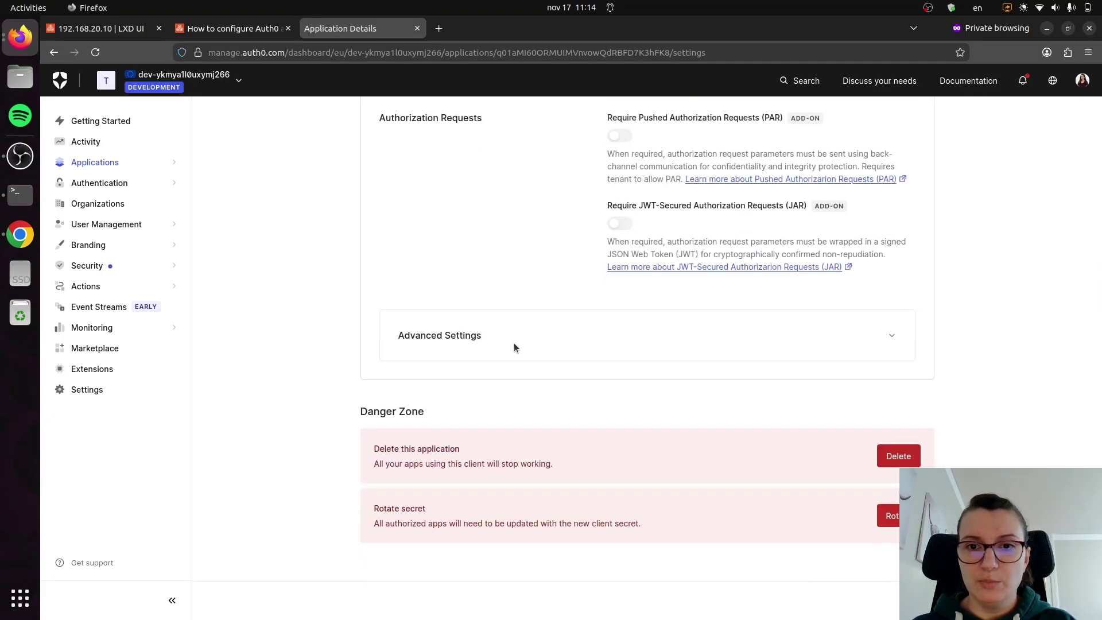
# Check Grant Types under Advanced Settings, confirming Device Code is enabled for Auth test.
pyautogui.click(887, 343)
pyautogui.click(593, 369)
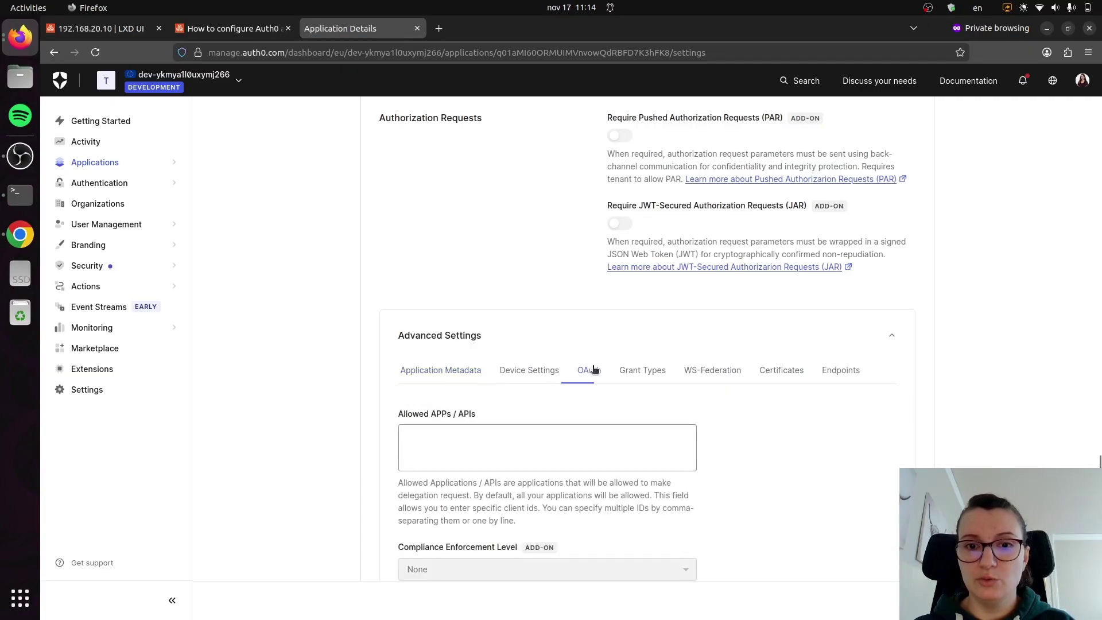
pyautogui.click(527, 373)
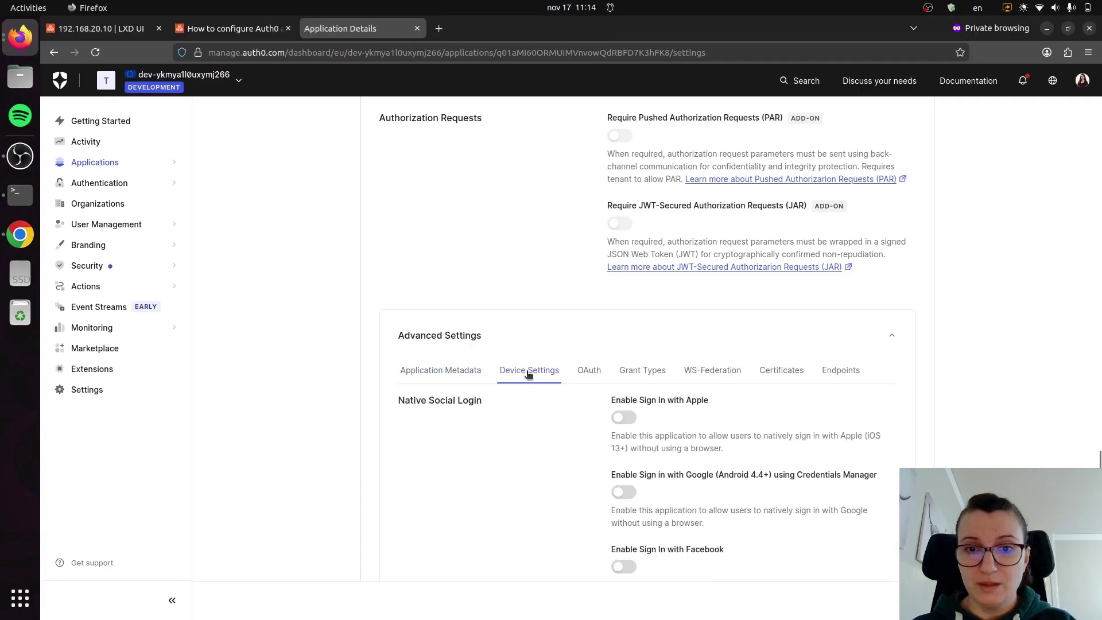
pyautogui.click(656, 371)
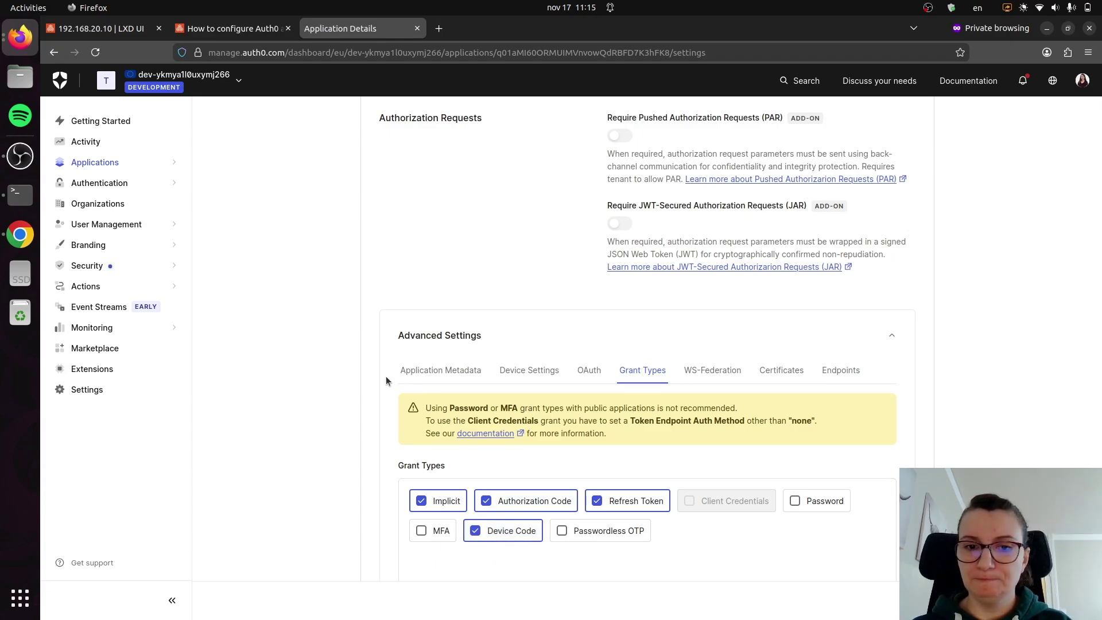
pyautogui.scroll(20, 500, 275)
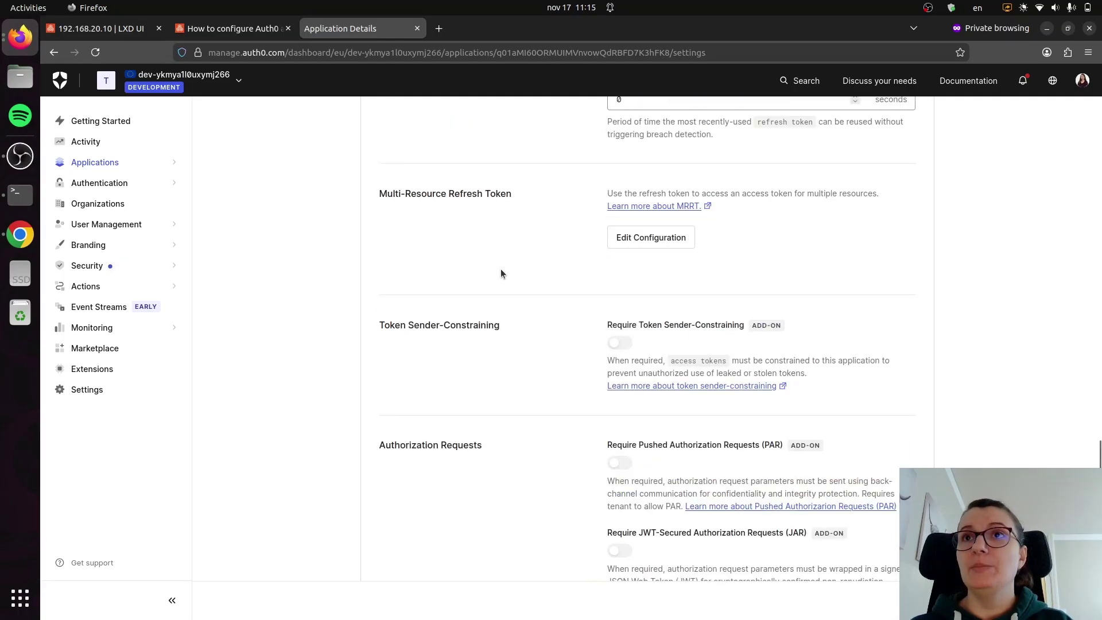
pyautogui.scroll(5, 501, 273)
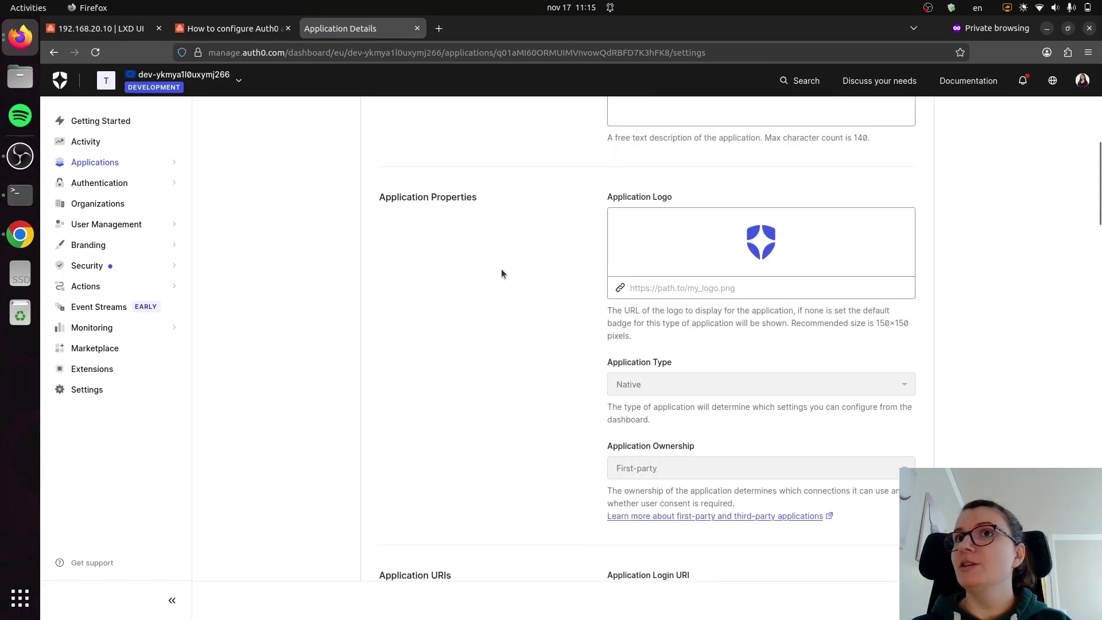
pyautogui.scroll(4, 501, 273)
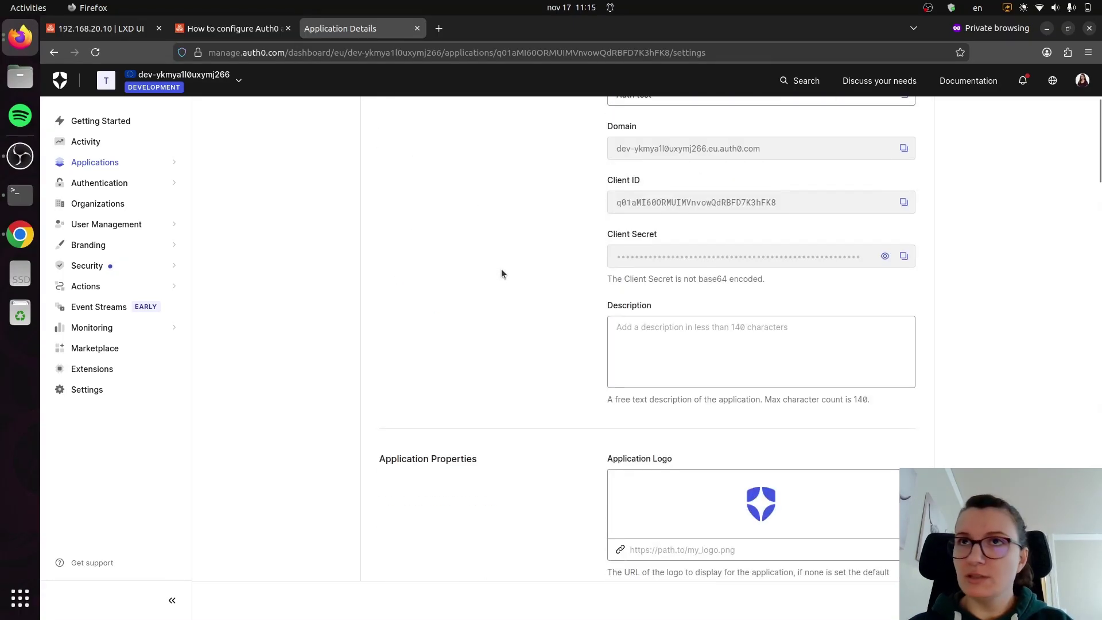
pyautogui.scroll(3, 501, 273)
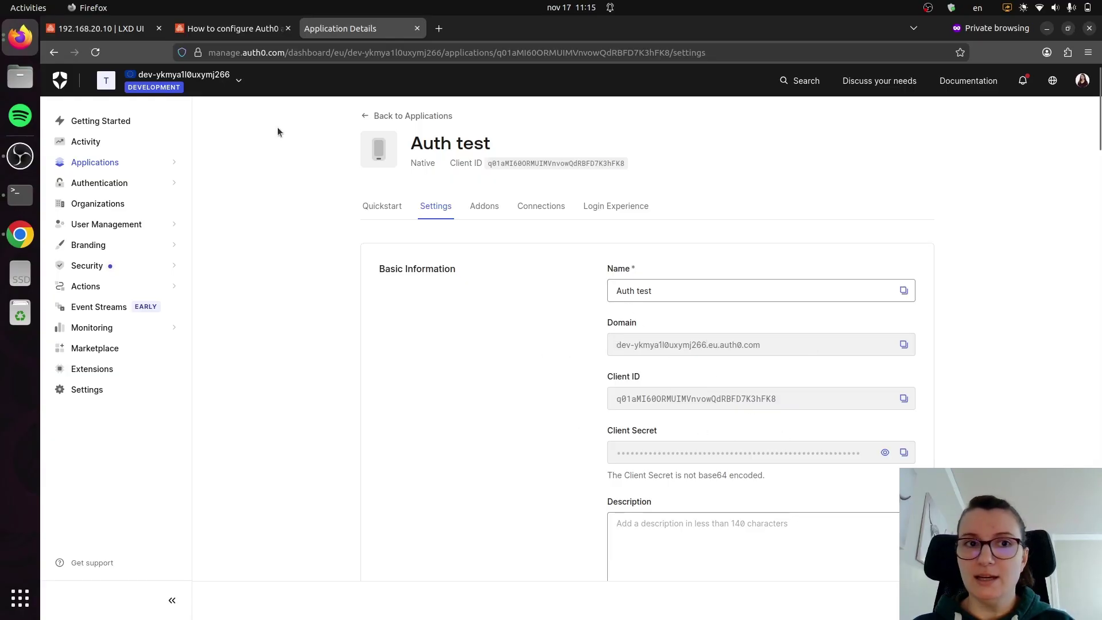
# Reread steps 4–6 of the Auth0 guide, marking Domain and Client ID for the oidc settings.
pyautogui.click(238, 30)
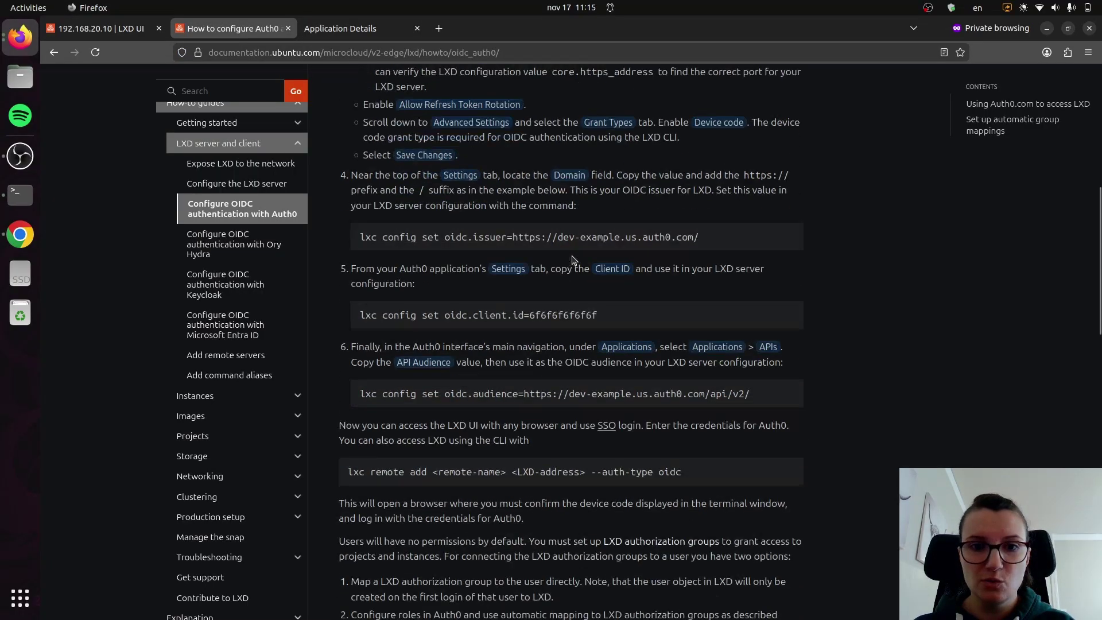
pyautogui.scroll(-3, 572, 252)
pyautogui.scroll(2, 568, 240)
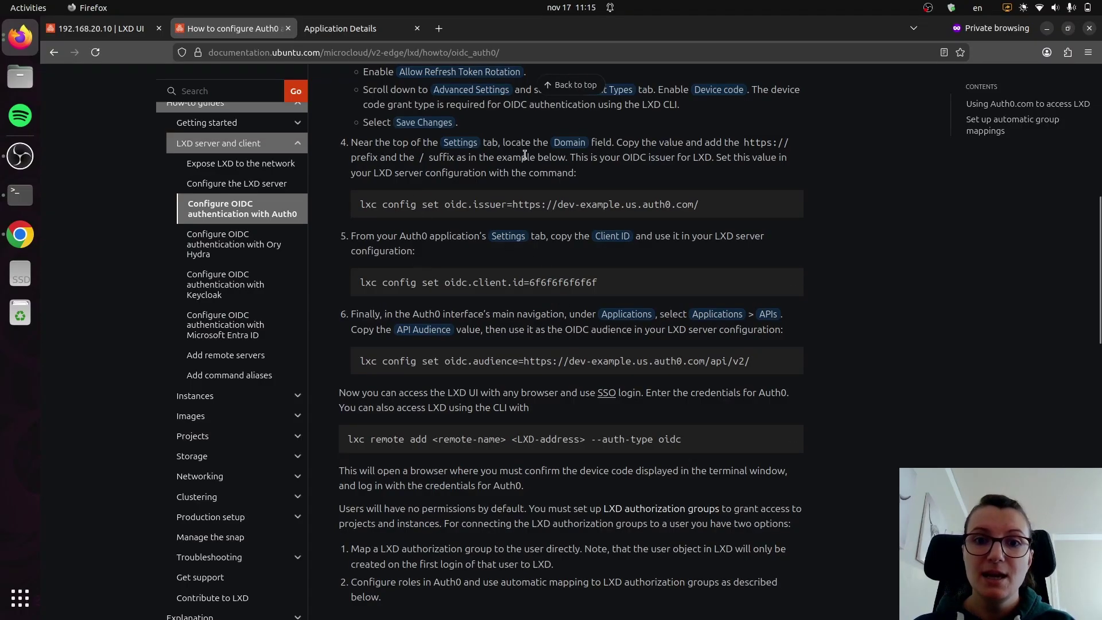
pyautogui.doubleClick(573, 141)
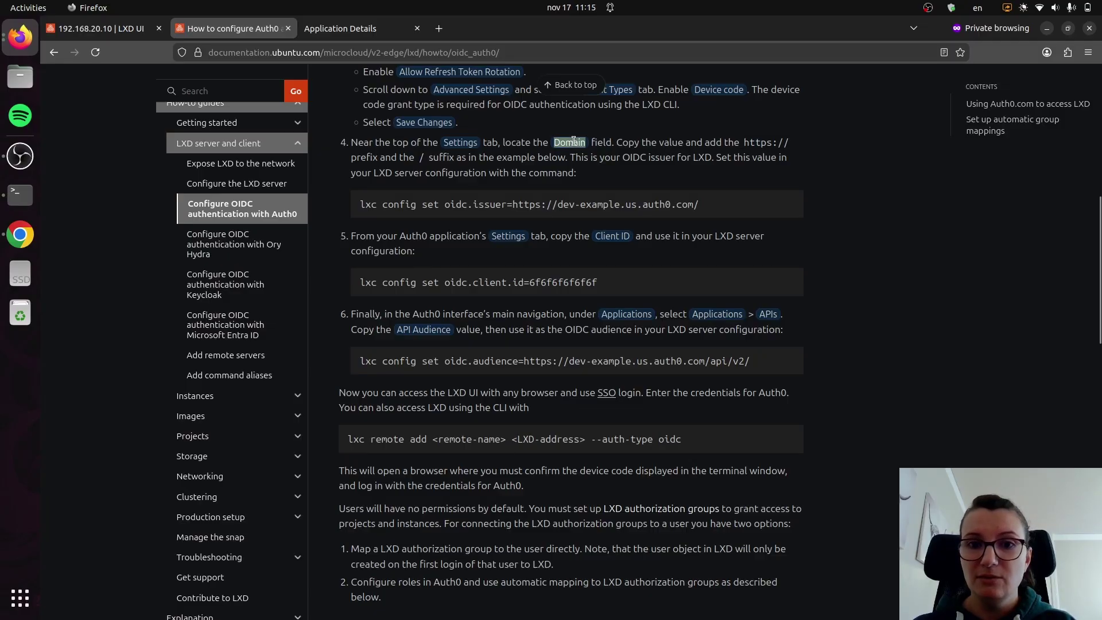
pyautogui.doubleClick(607, 236)
pyautogui.scroll(-3, 611, 233)
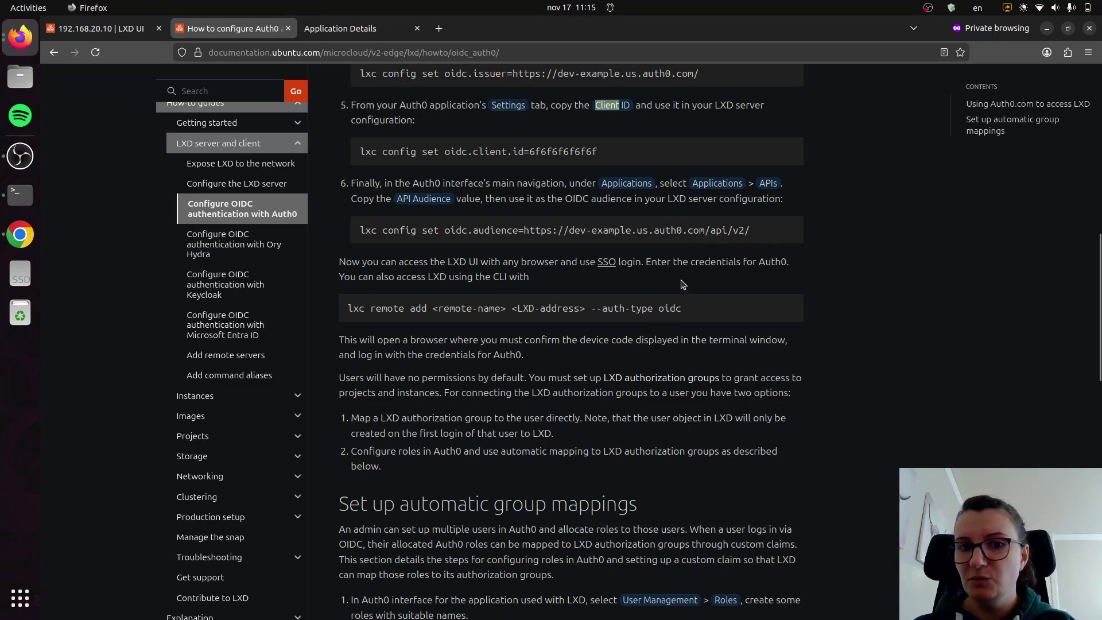
pyautogui.scroll(-2, 683, 284)
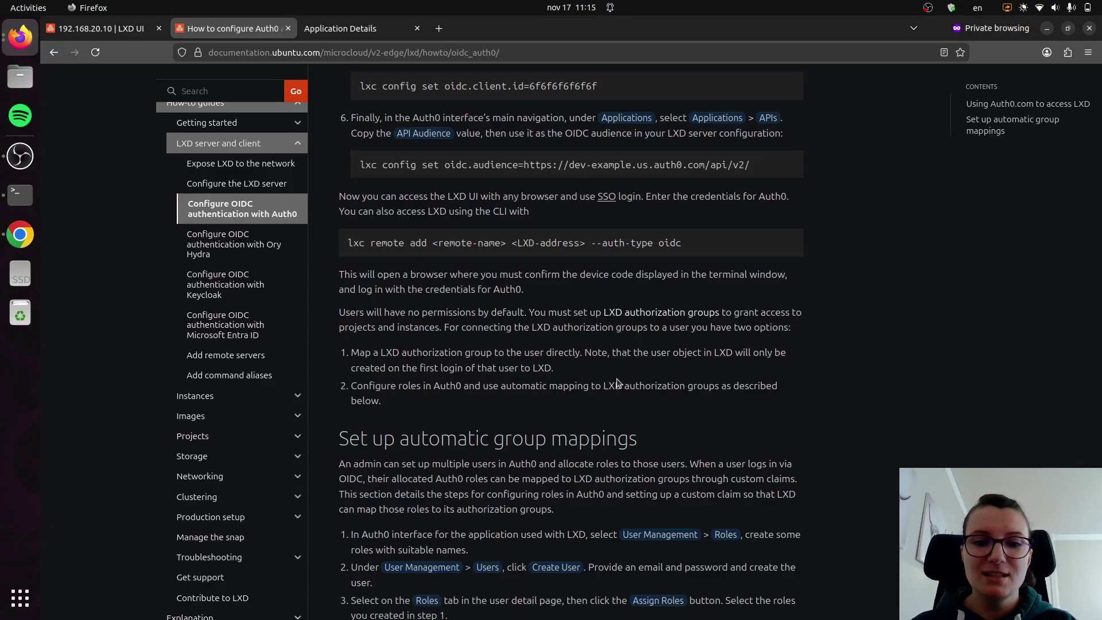
pyautogui.scroll(8, 618, 383)
# Log in with SSO using the saved Auth0 account email and the account password.
pyautogui.click(147, 28)
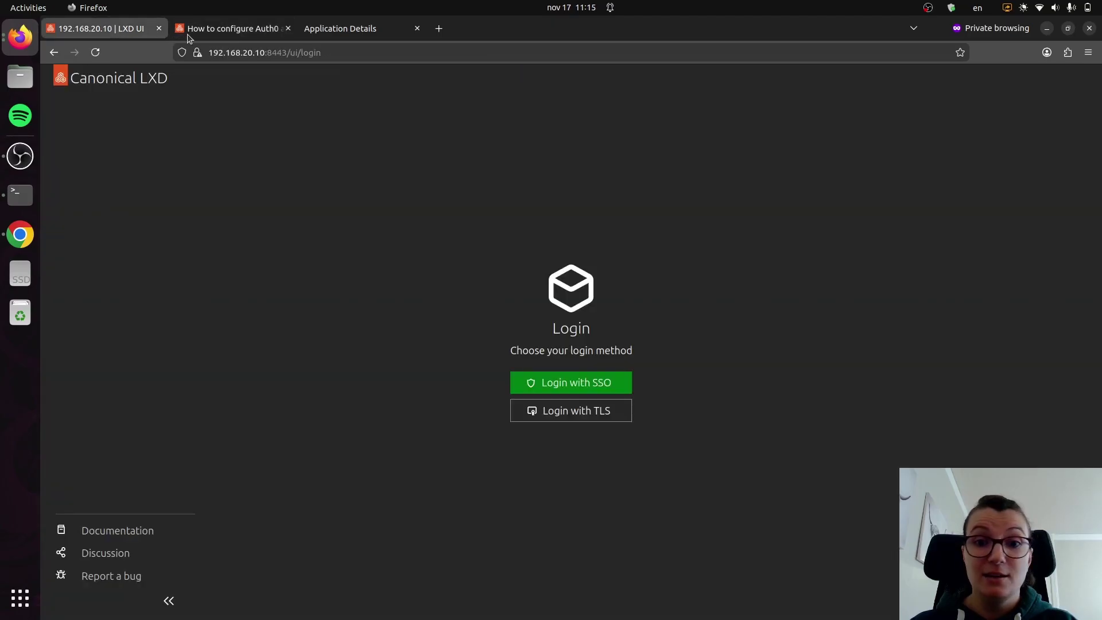
pyautogui.click(603, 388)
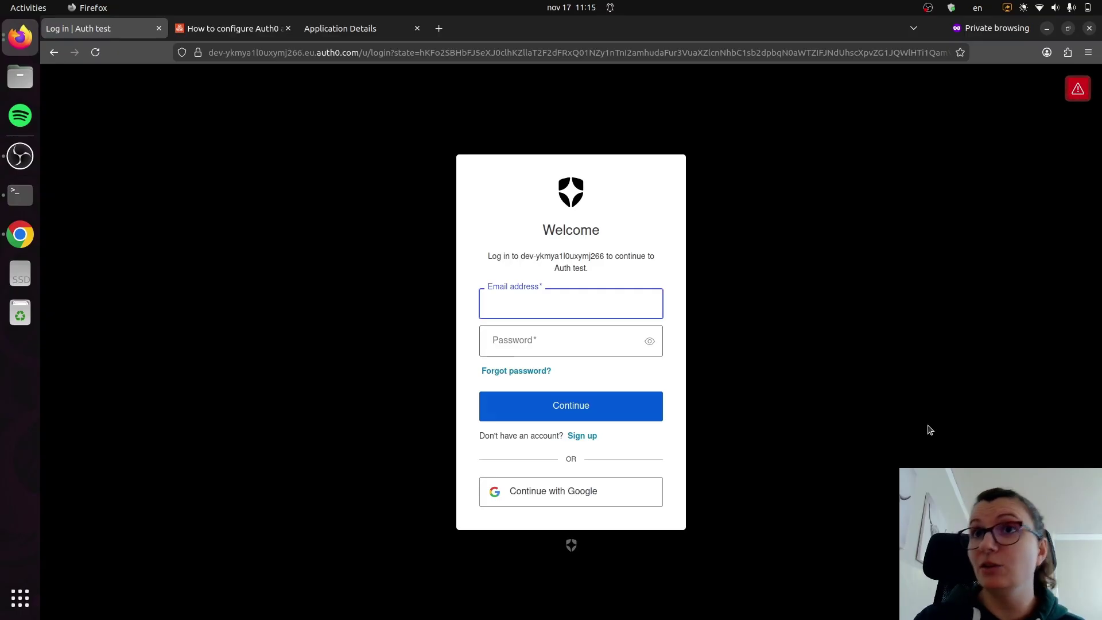
pyautogui.click(591, 293)
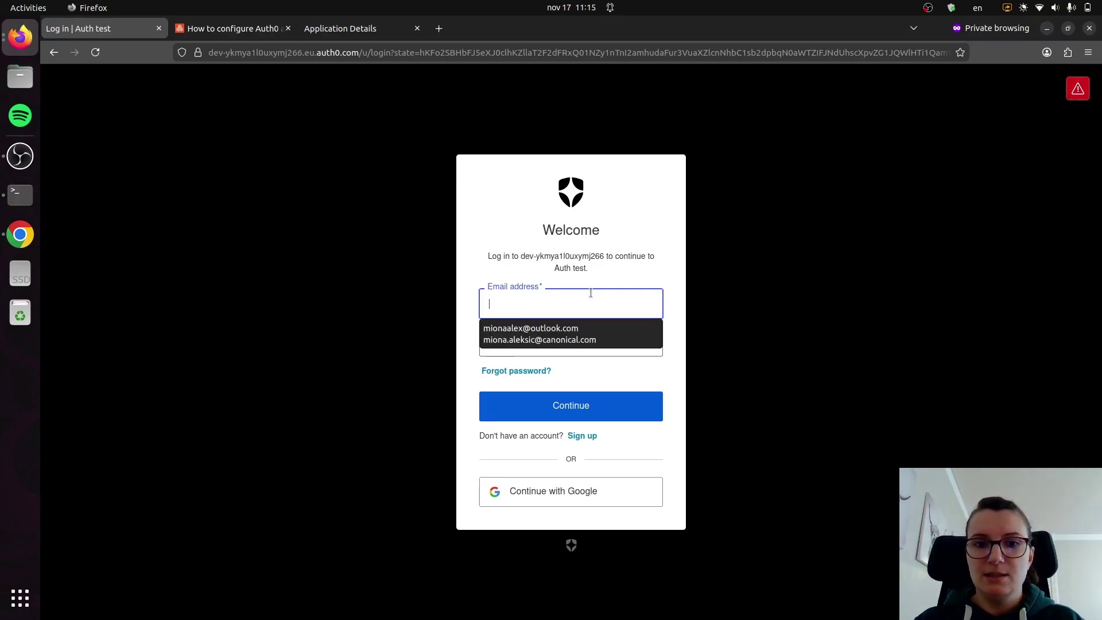
pyautogui.click(519, 340)
pyautogui.click(520, 339)
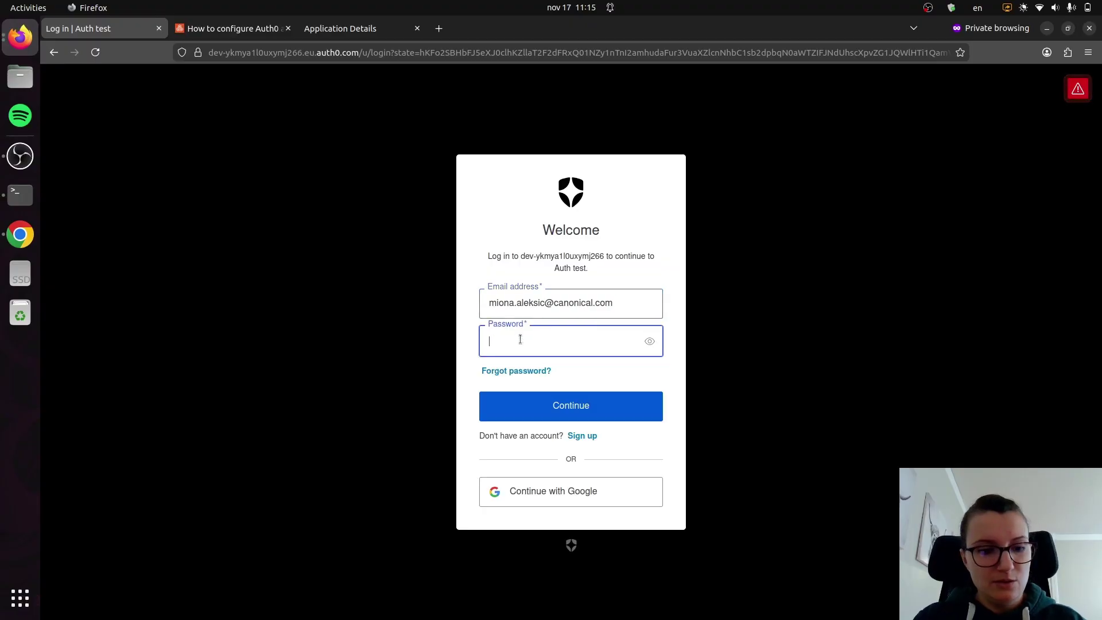
pyautogui.write('••••••••')
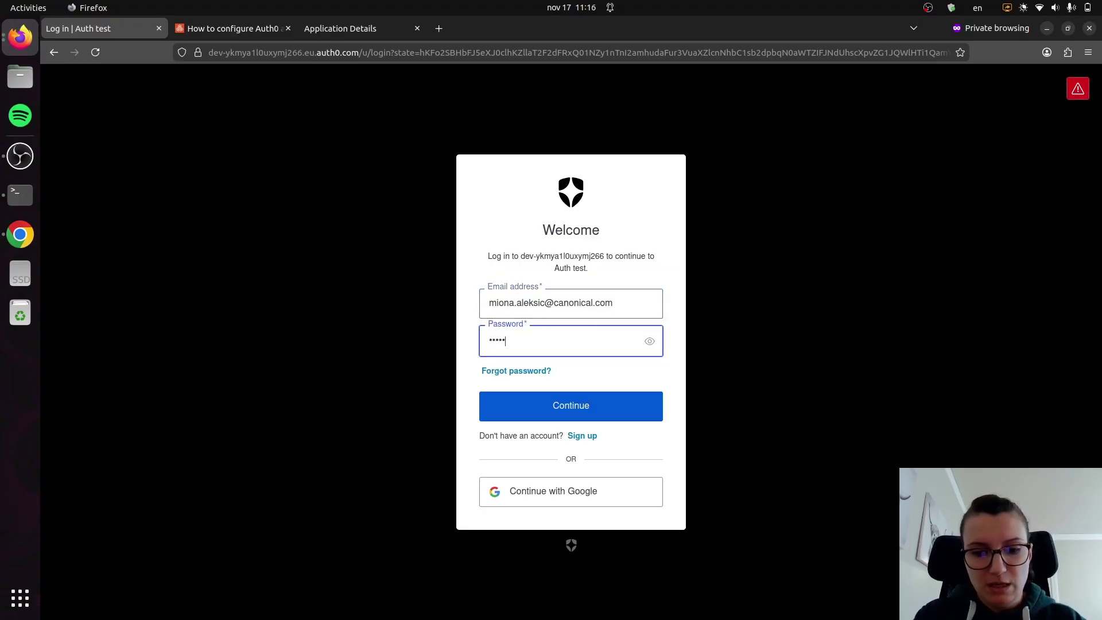
pyautogui.write('••••')
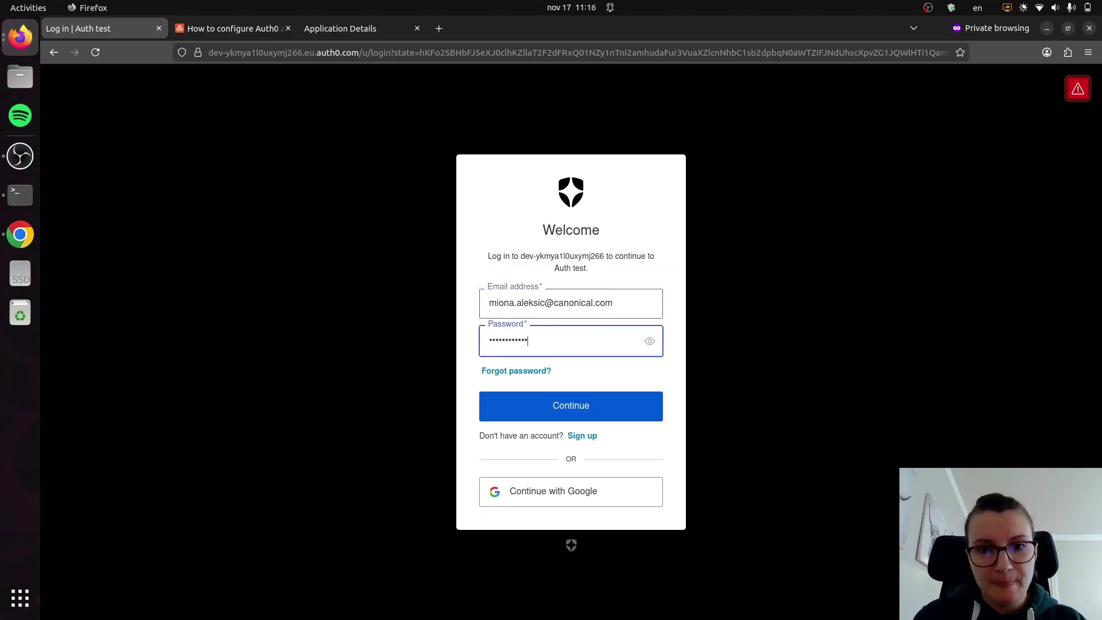
pyautogui.click(585, 411)
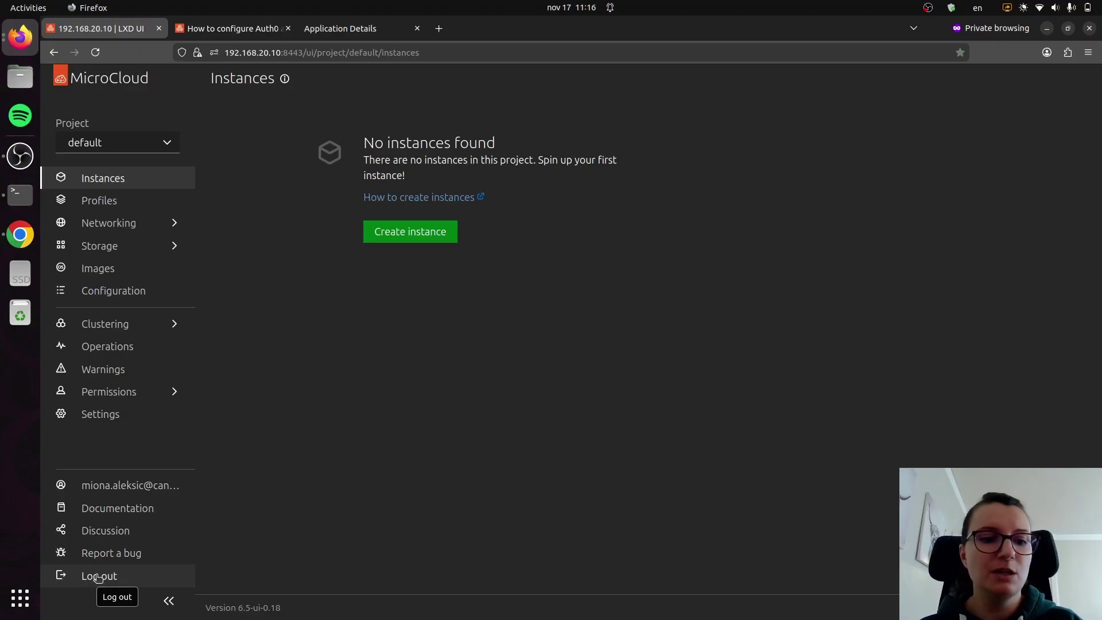
pyautogui.click(99, 577)
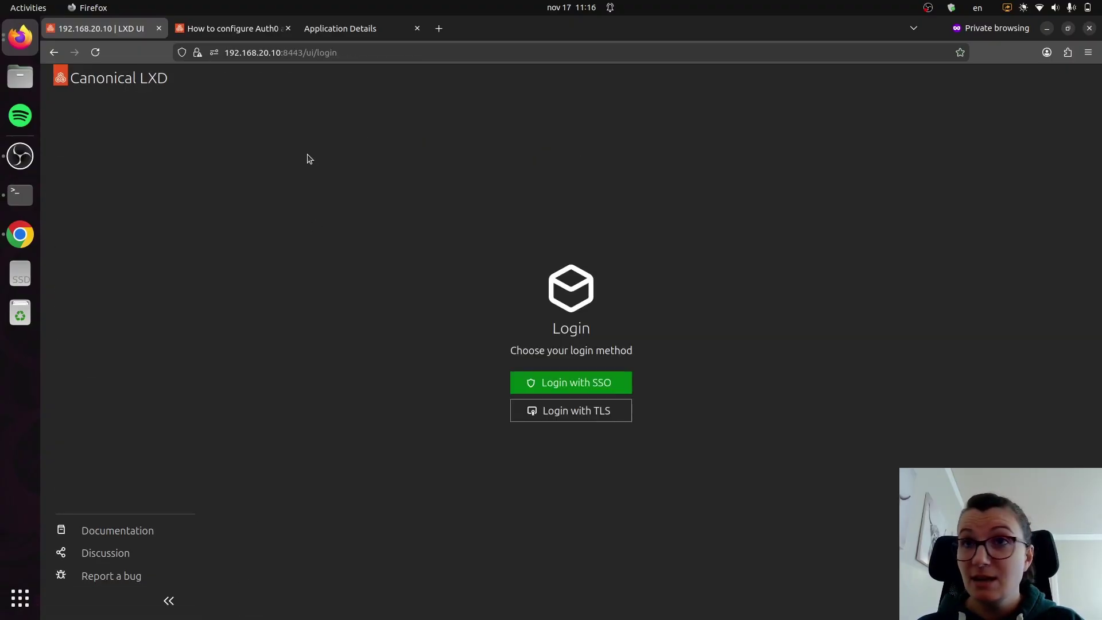
pyautogui.click(582, 383)
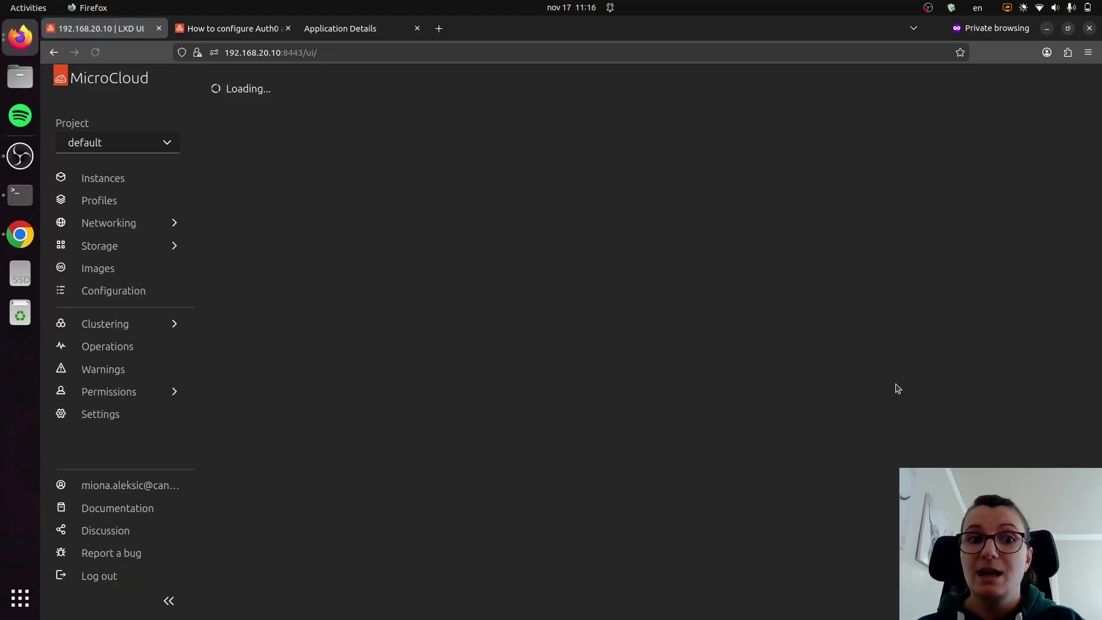